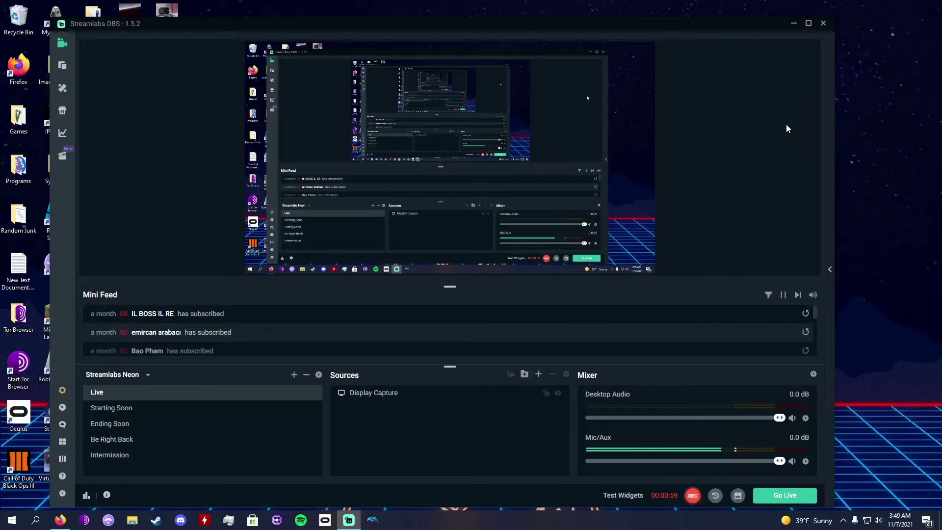
Look through the existing Ps3 Emulator folder inside the Emulation directory on the 4Tb Mass storage drive, and close the window.
left_click(793, 23)
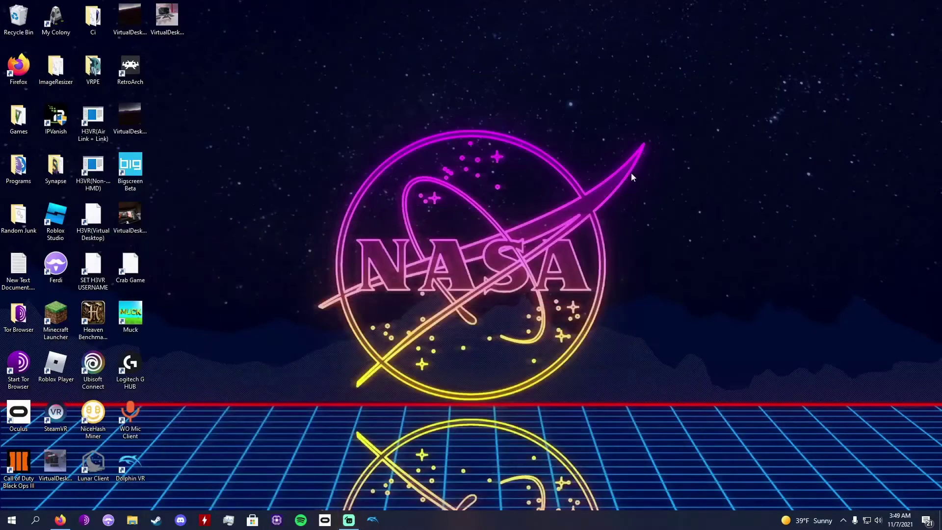
left_click_drag(359, 435, 297, 293)
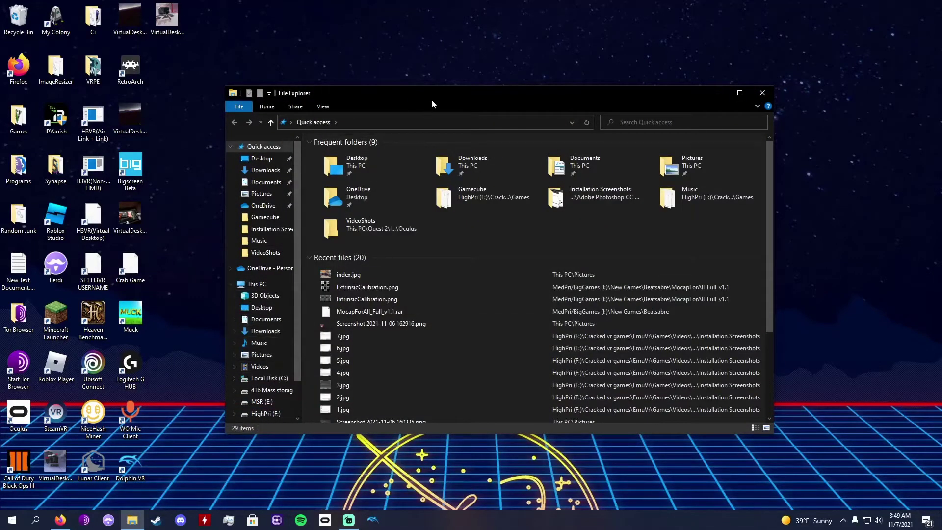
left_click_drag(463, 101, 463, 93)
key("super+d")
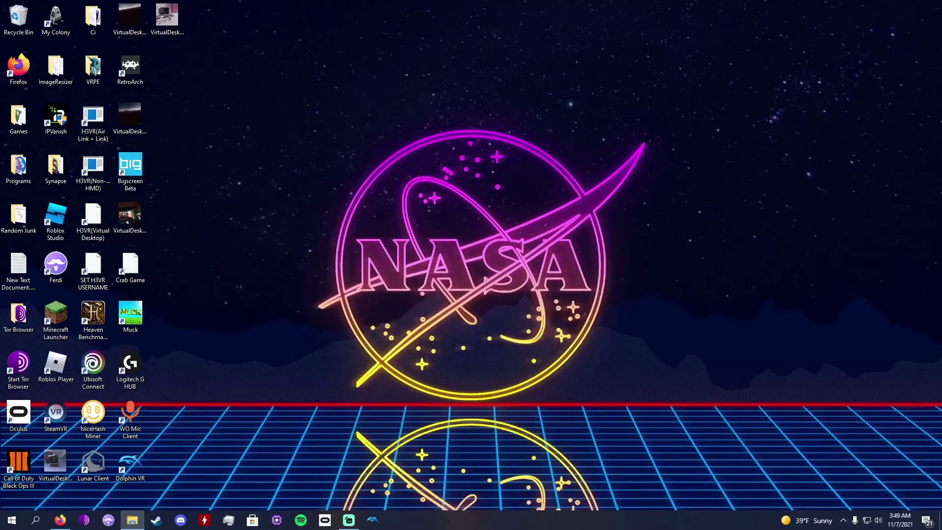
key("super+d")
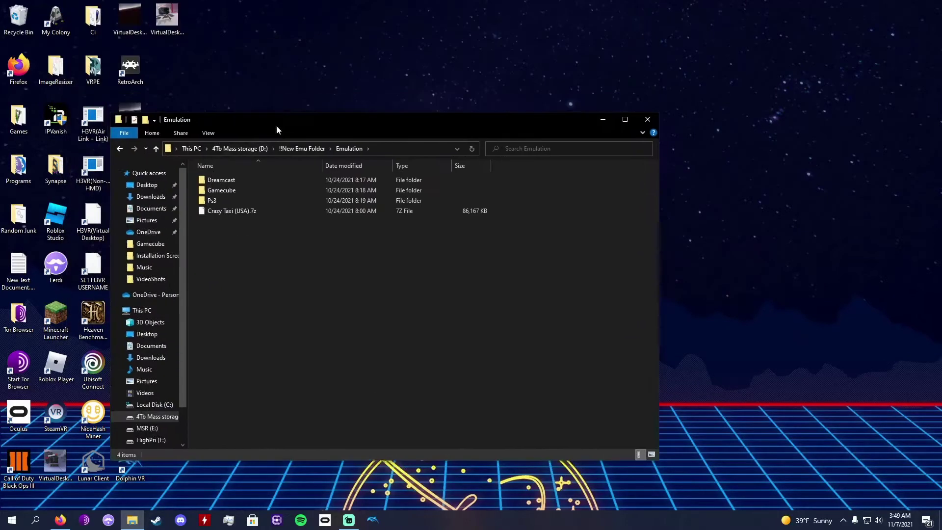
double_click(236, 195)
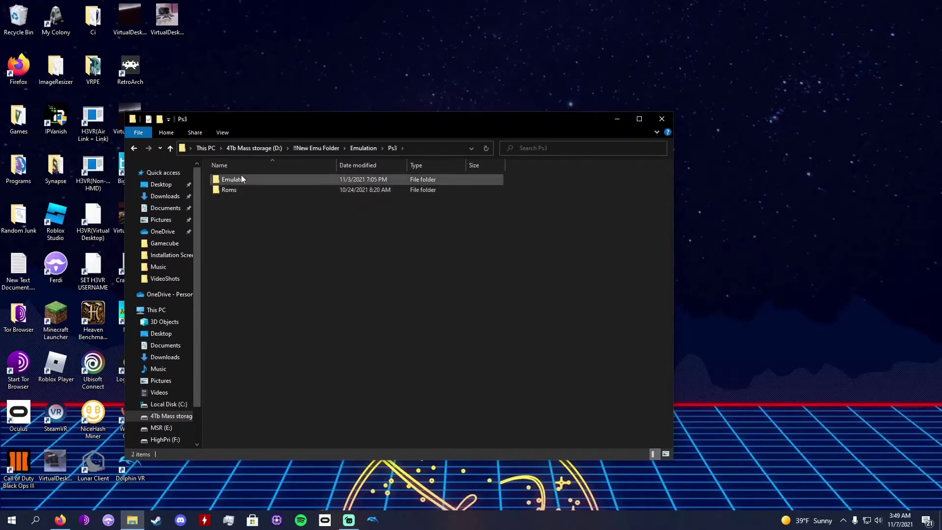
double_click(240, 176)
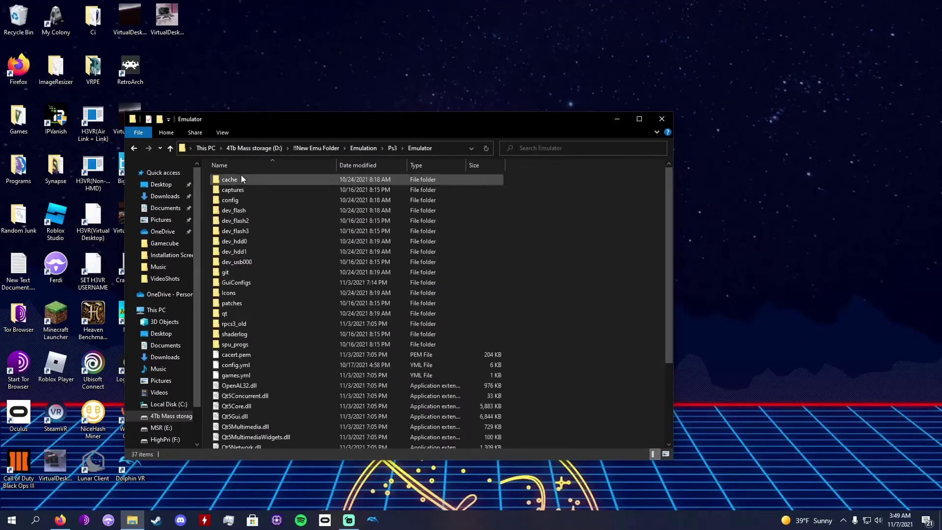
left_click(662, 119)
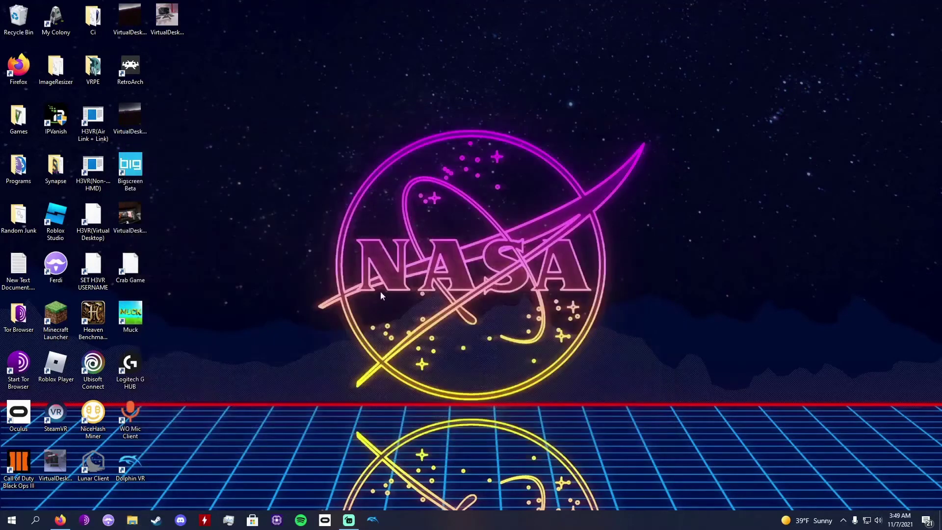
Switch to Firefox and open the Download page of the official RPCS3 website from the search results.
left_click(60, 520)
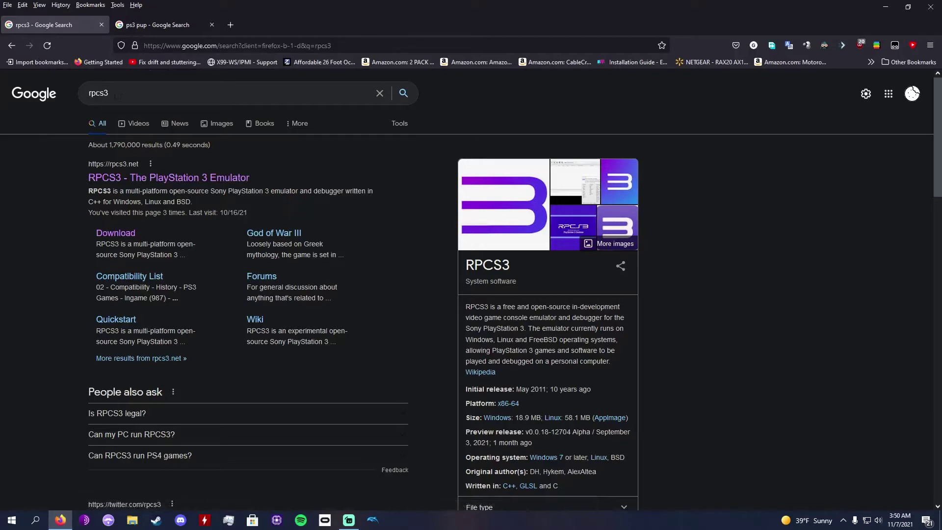
left_click(184, 179)
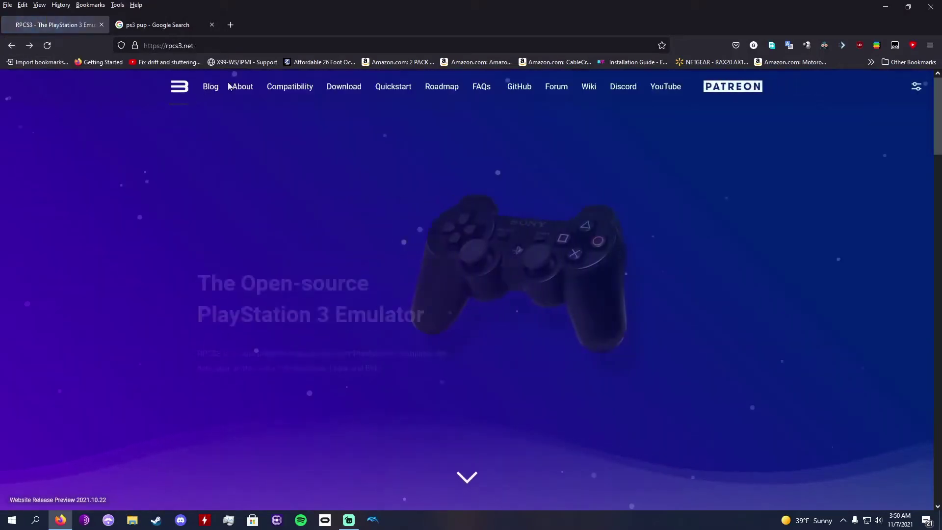
left_click(338, 87)
Download the latest Windows build of RPCS3, saving the 7z archive to disk.
scroll(182, 186, "down", 3)
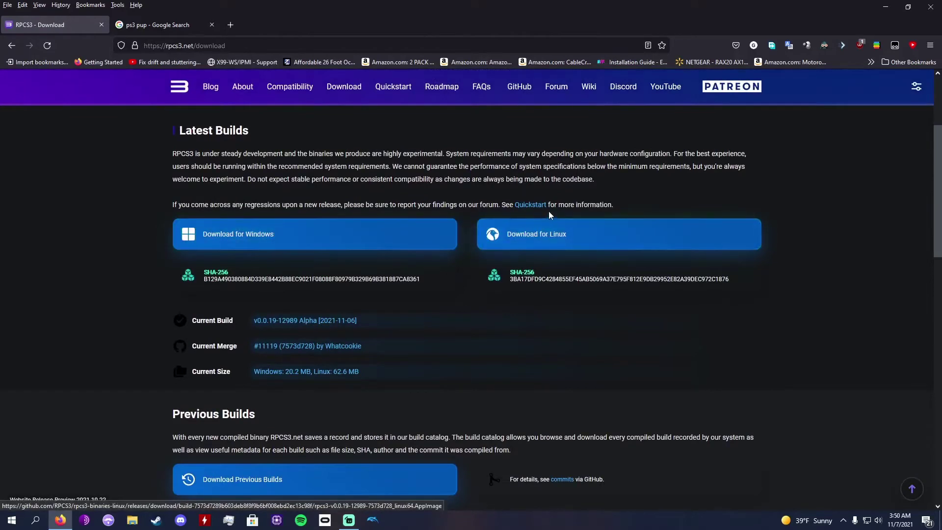
scroll(535, 235, "down", 3)
scroll(392, 216, "up", 3)
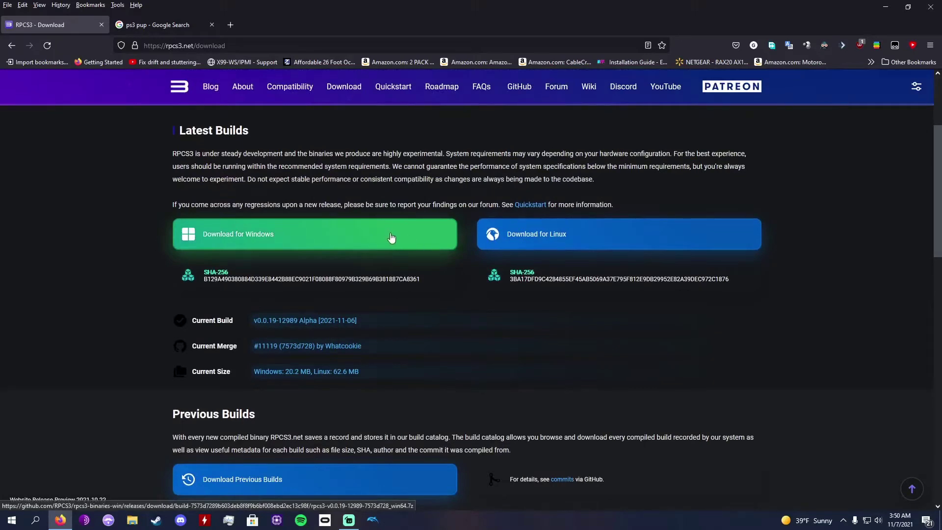
left_click(390, 237)
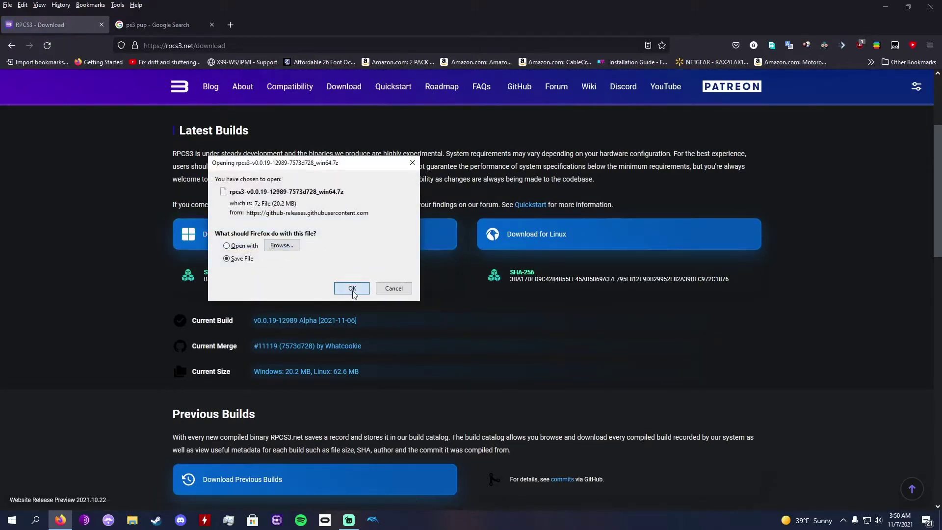
left_click(352, 289)
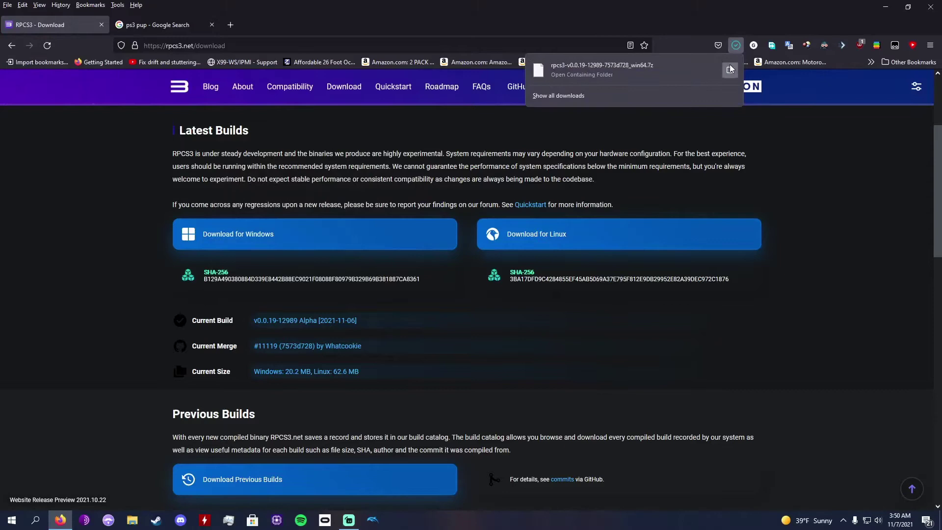
Show the downloaded archive in its containing folder and create a desktop folder named "rpcs3 tutorial".
left_click(729, 70)
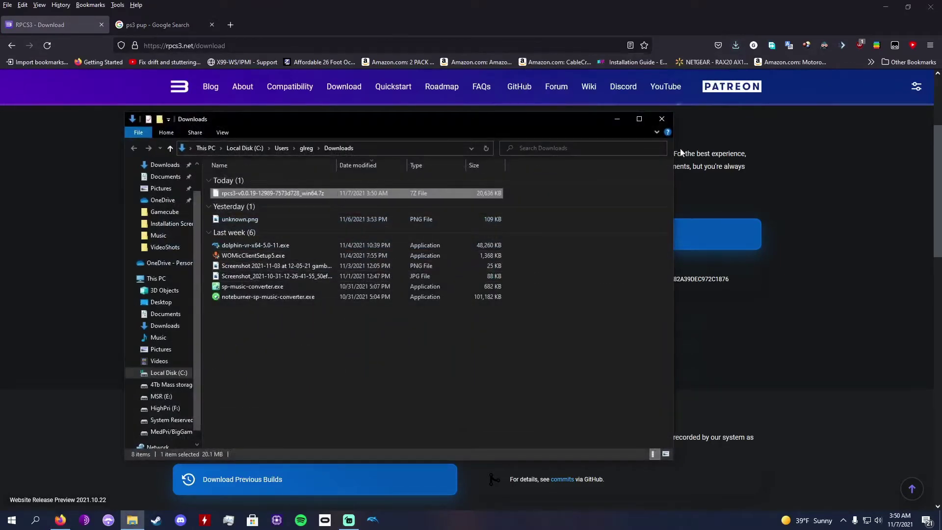
left_click(885, 7)
right_click(723, 159)
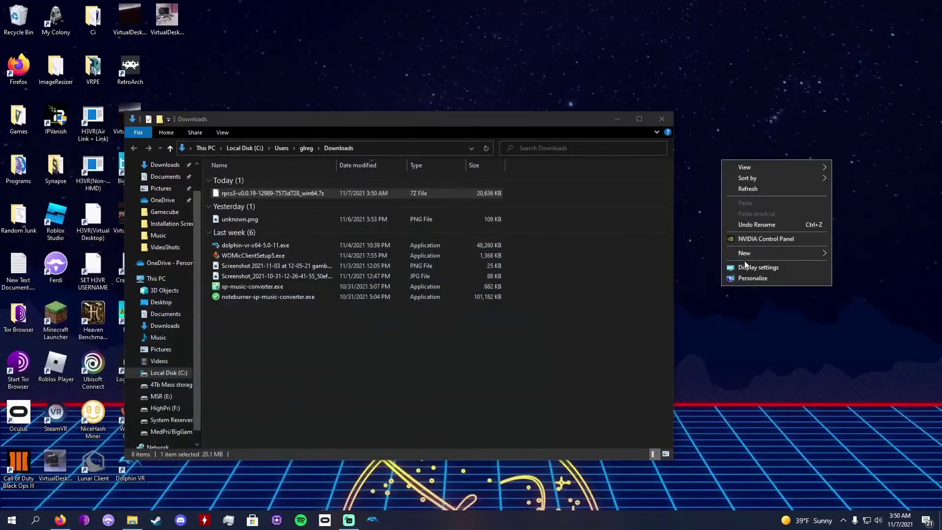
mouse_move(748, 253)
left_click(685, 253)
type("r")
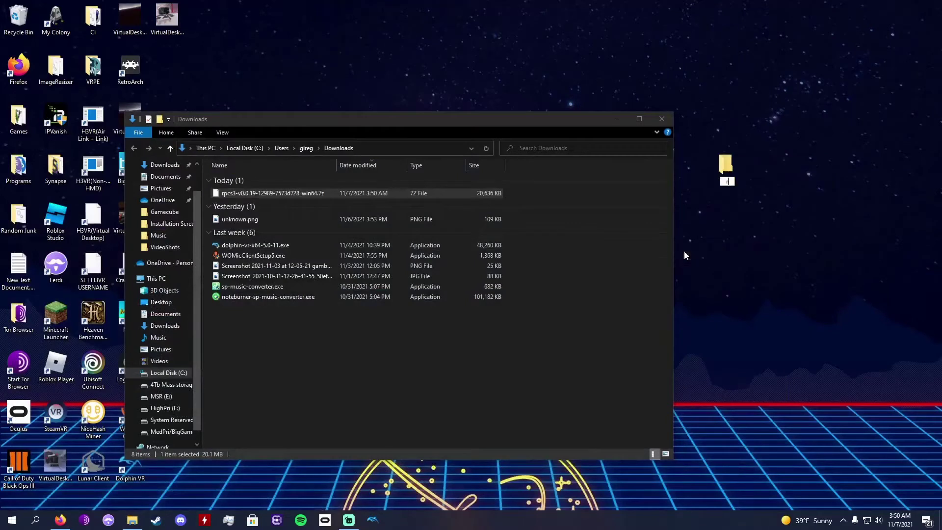
type("pcs3 tutorial")
key("Return")
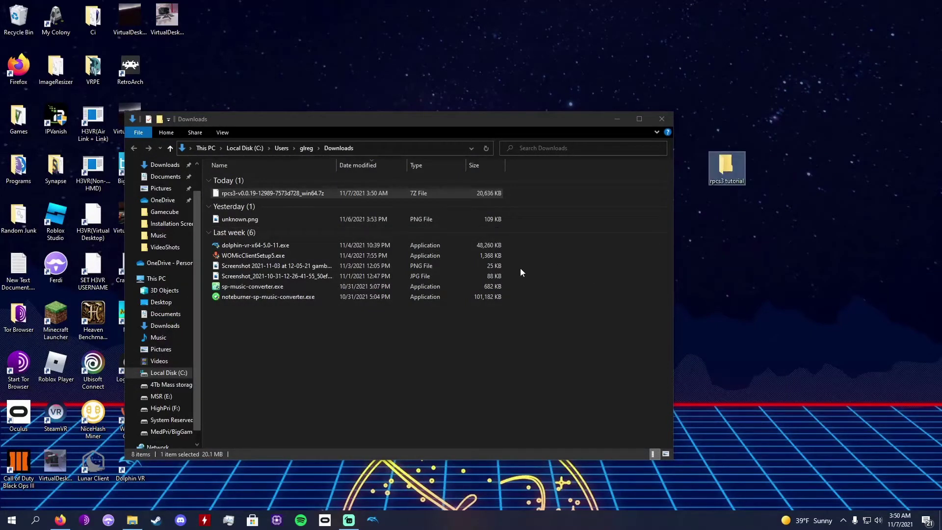
Move the RPCS3 archive from Downloads into the "rpcs3 tutorial" folder and open that folder.
left_click_drag(402, 194, 726, 166)
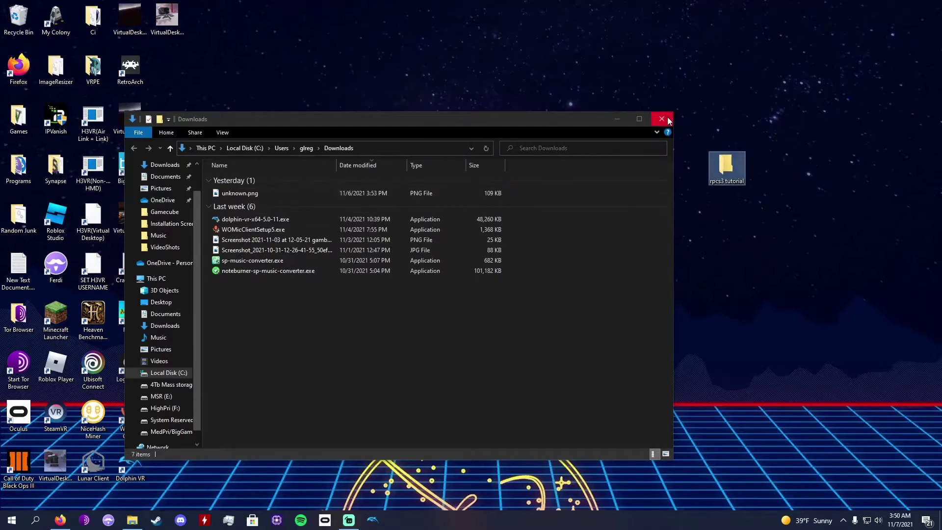
left_click(661, 119)
double_click(736, 161)
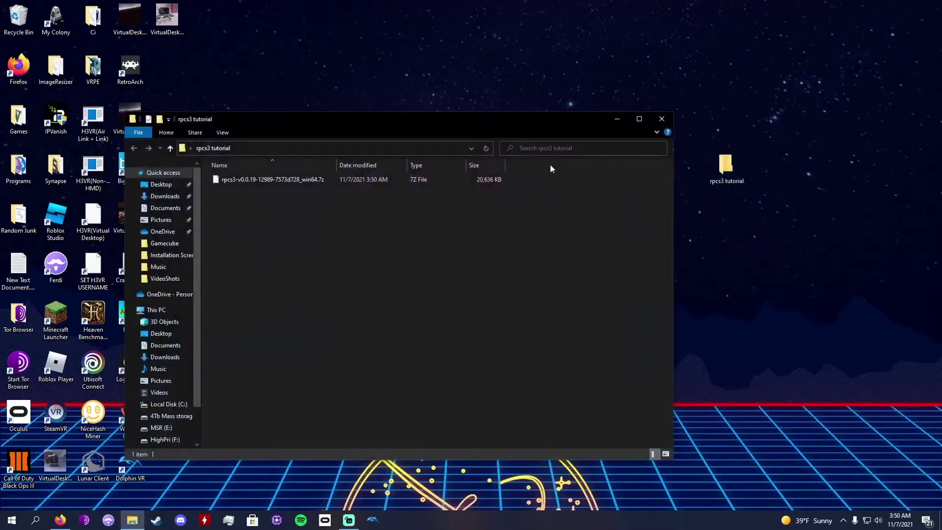
Extract the RPCS3 archive directly into the current folder with 7-Zip.
right_click(396, 179)
key("Escape")
right_click(434, 178)
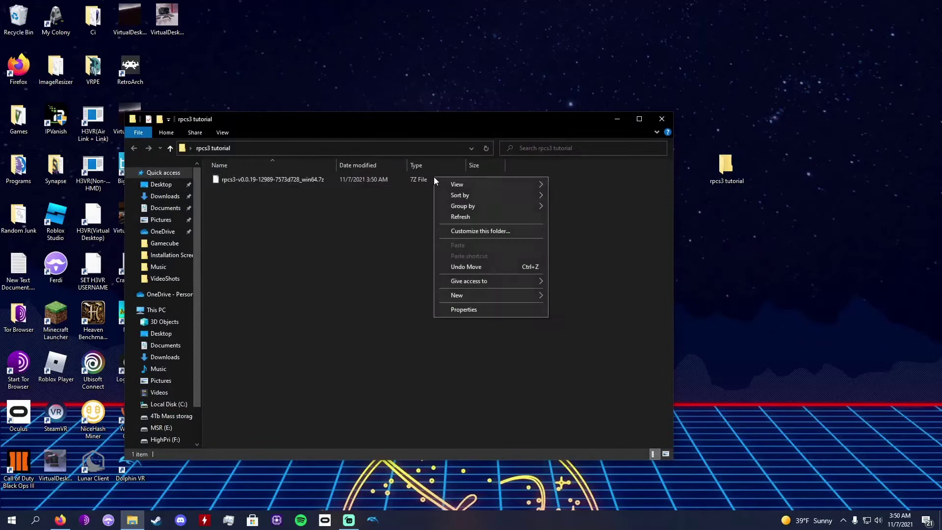
key("Escape")
right_click(406, 178)
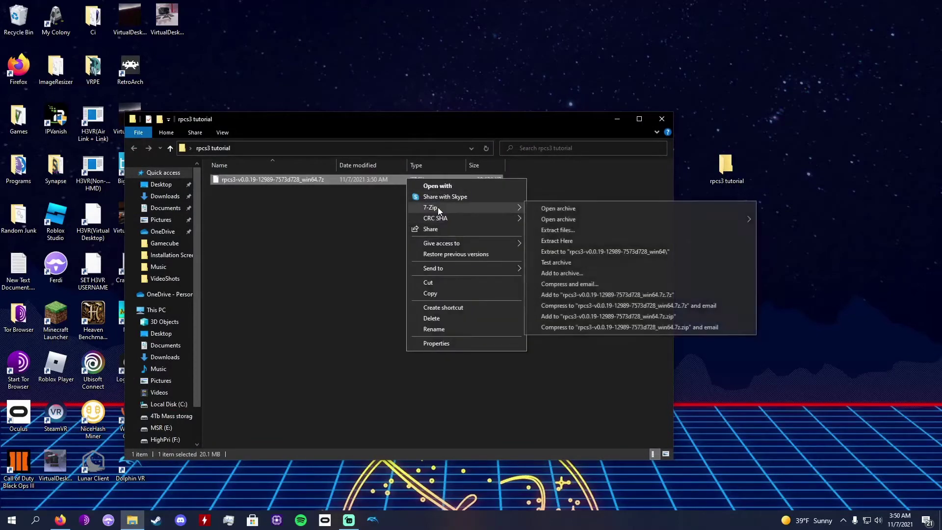
mouse_move(430, 208)
left_click(571, 245)
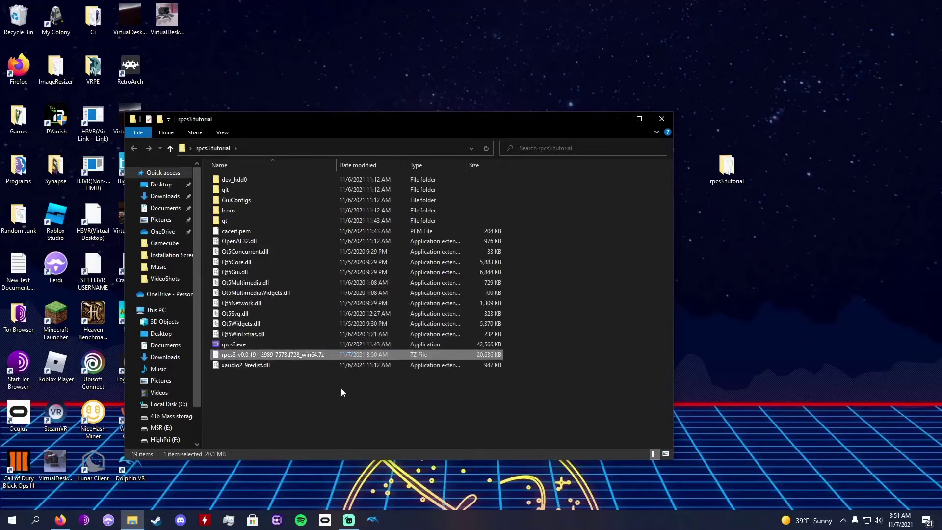
Launch rpcs3.exe and continue past the welcome dialog, marking the Quickstart guide as read and the dialog not to show again.
double_click(269, 345)
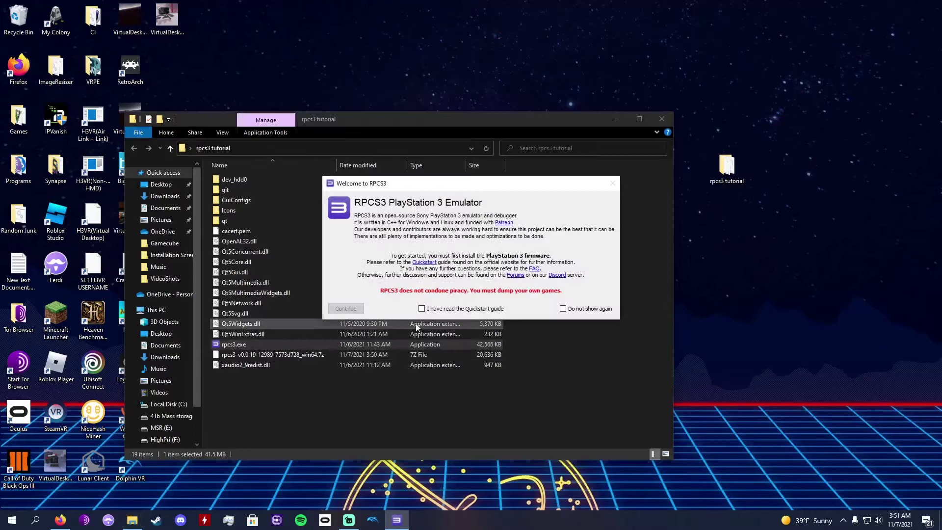
left_click(438, 308)
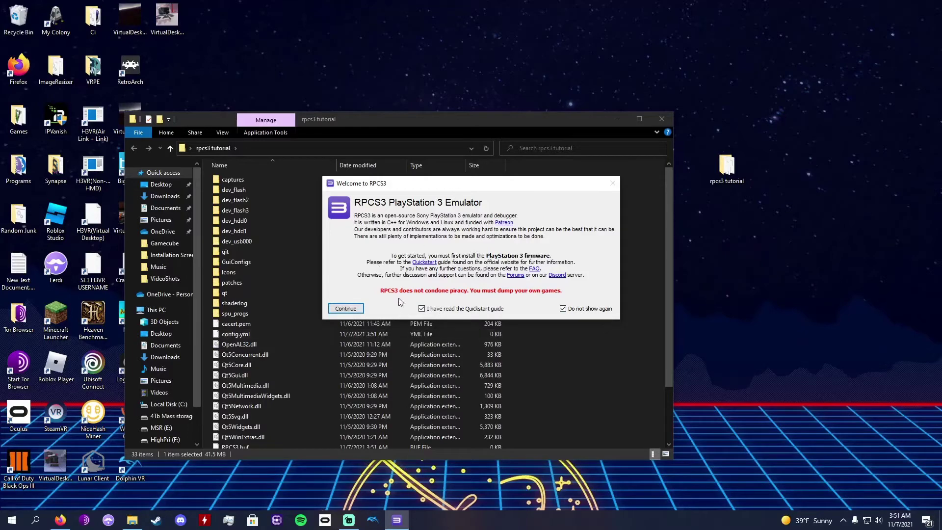
left_click(344, 308)
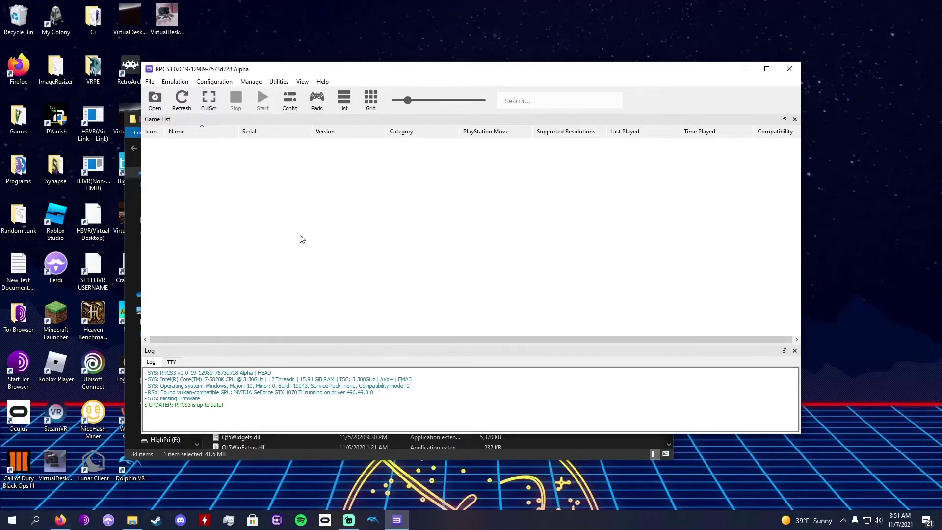
Return to Firefox and open PlayStation's PS3 System software page from the "ps3 pup" search results.
left_click(60, 519)
left_click(147, 25)
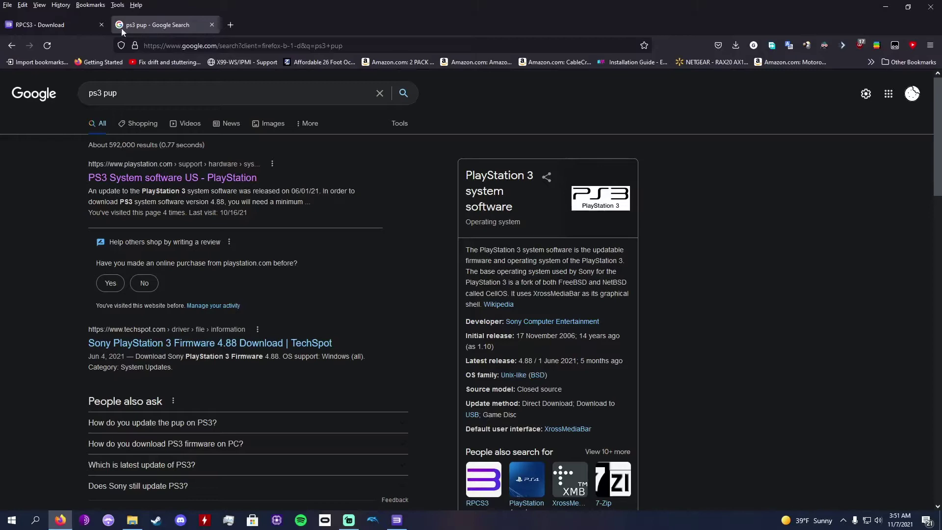
left_click(171, 177)
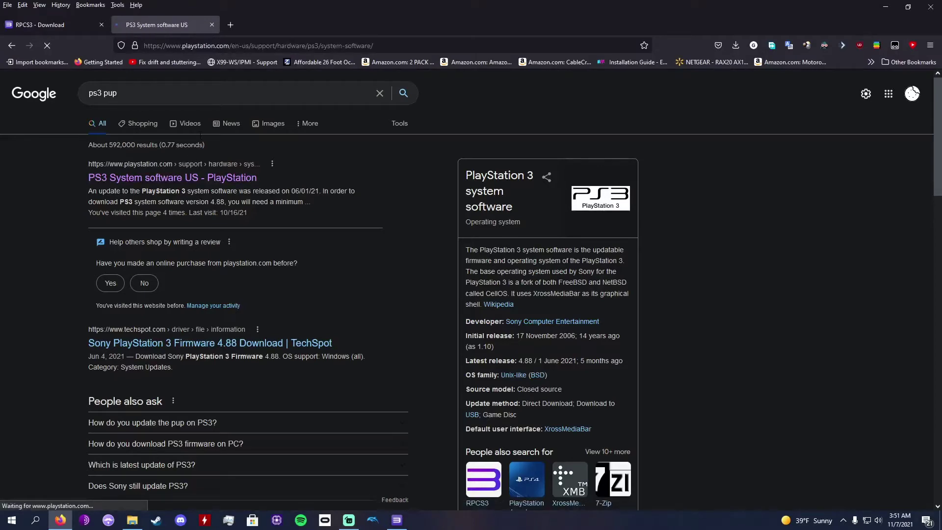
scroll(323, 245, "down", 4)
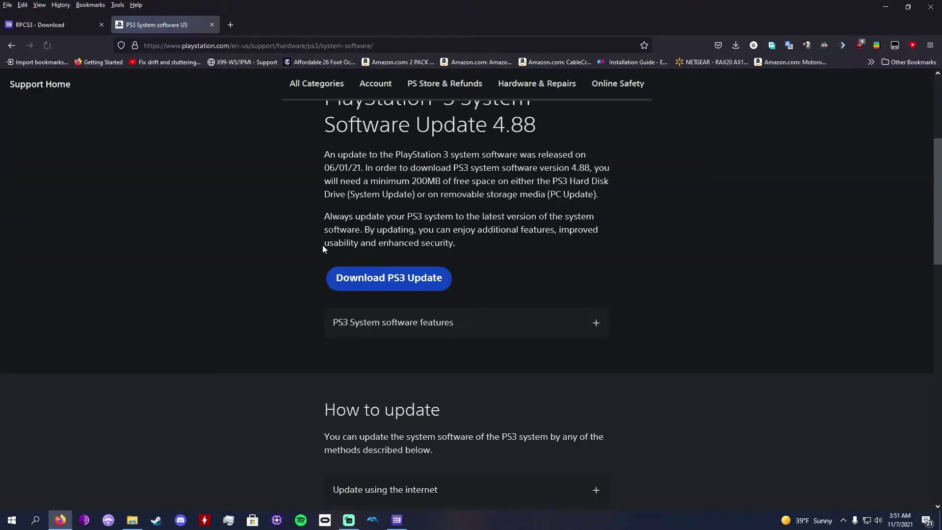
Download the PS3 update file PS3UPDAT.PUP and allow the blocked download.
left_click(377, 275)
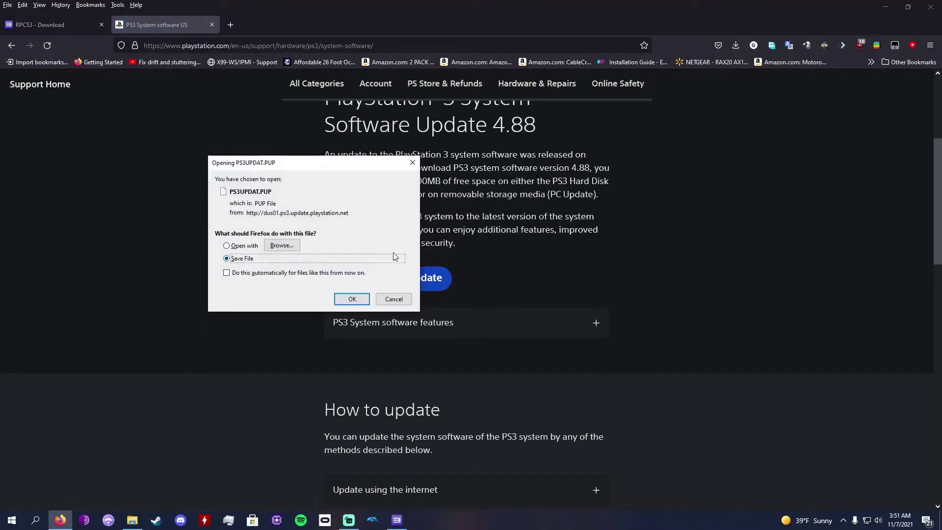
left_click(352, 301)
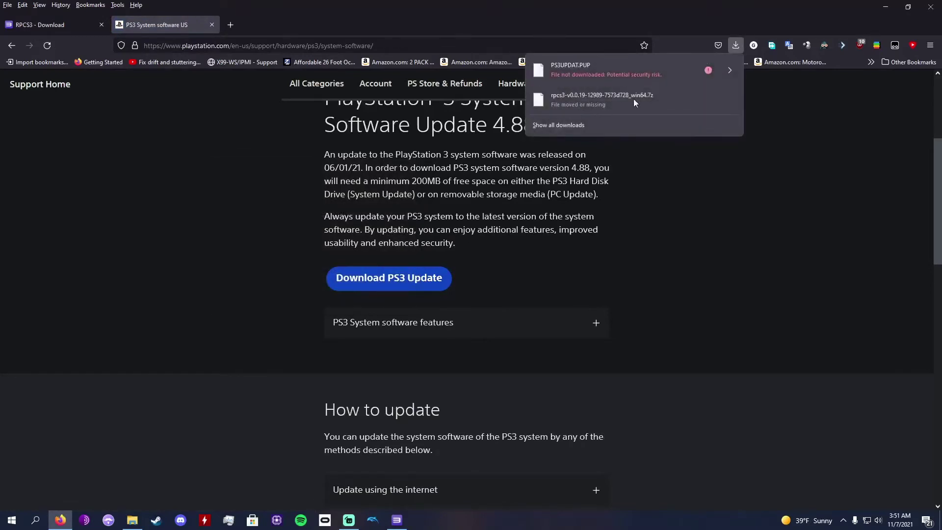
left_click(729, 71)
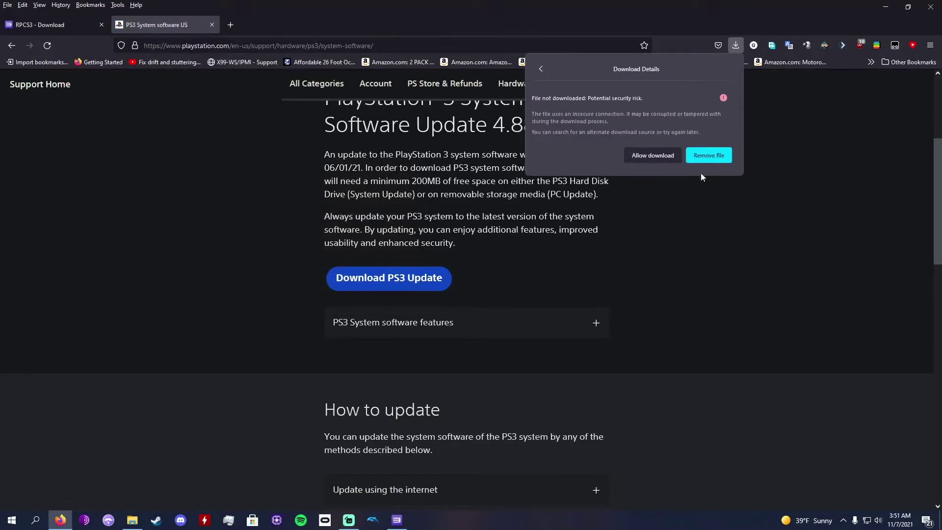
left_click(655, 160)
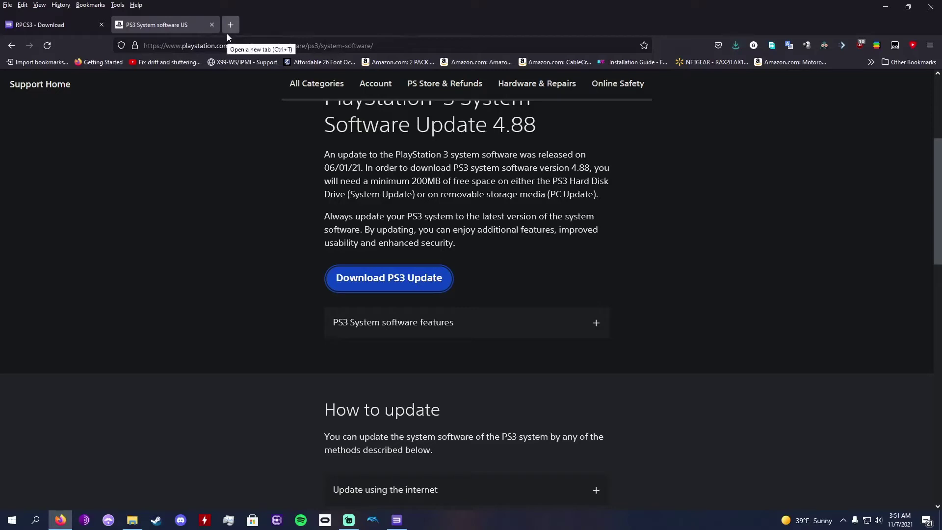
Show the downloaded PS3UPDAT.PUP in its Downloads folder and close the rpcs3 tutorial folder window.
left_click(734, 45)
left_click(729, 69)
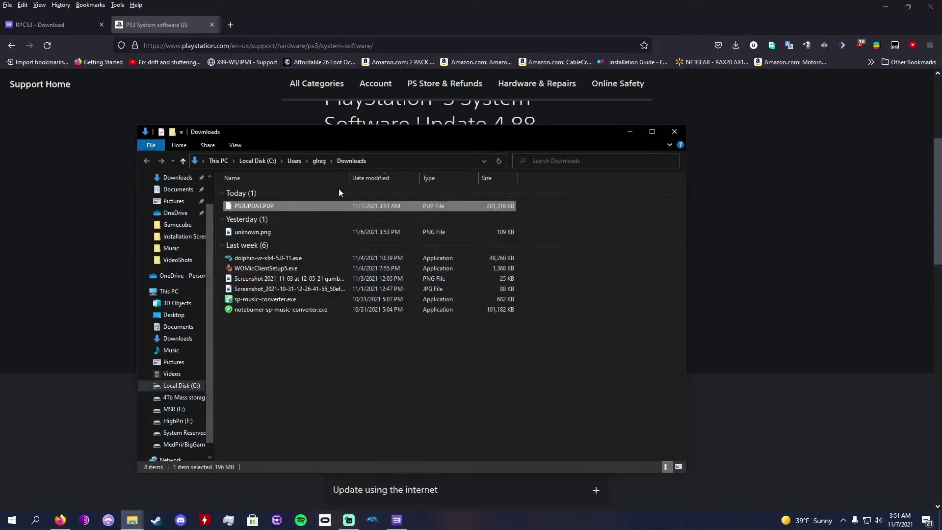
left_click_drag(354, 131, 183, 116)
left_click(734, 46)
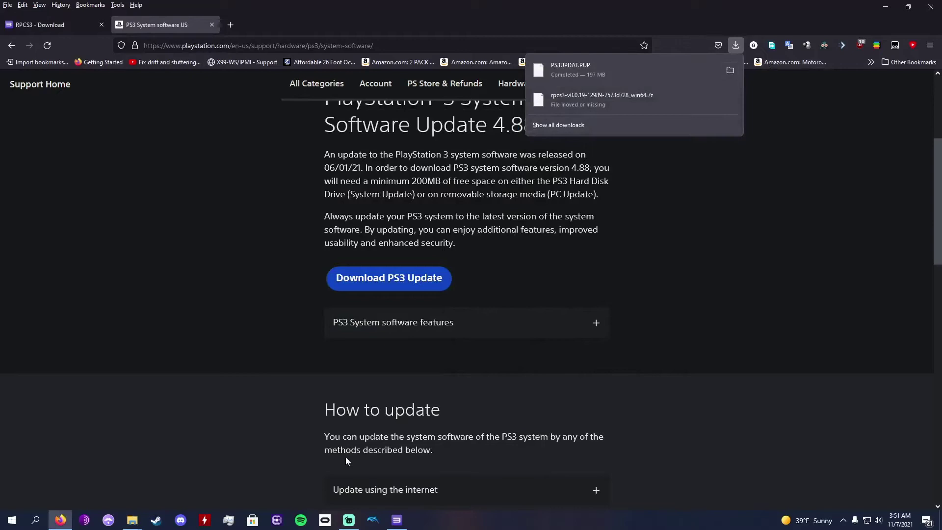
mouse_move(131, 527)
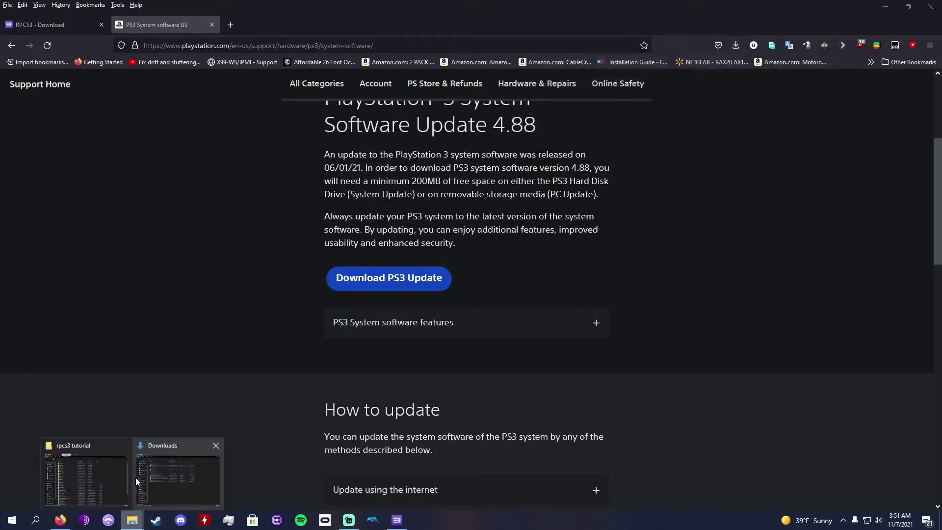
left_click(99, 475)
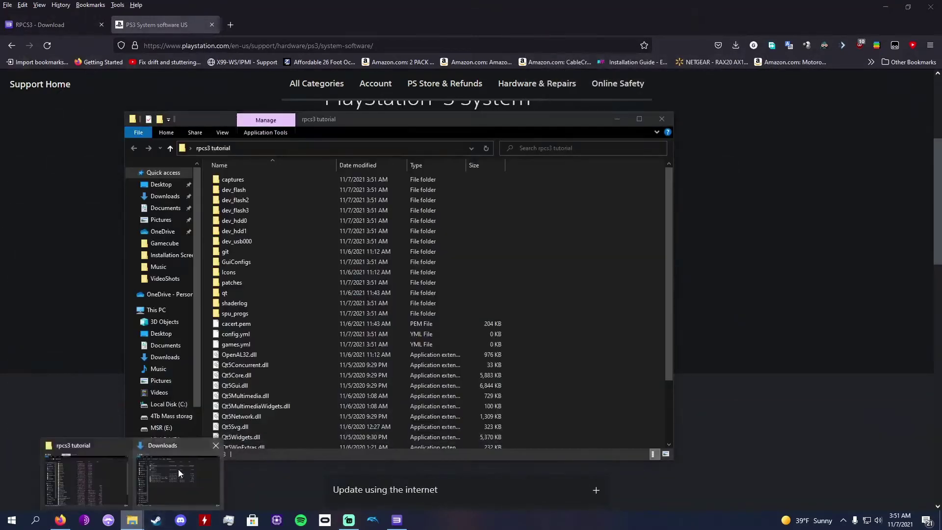
left_click(178, 469)
left_click(661, 118)
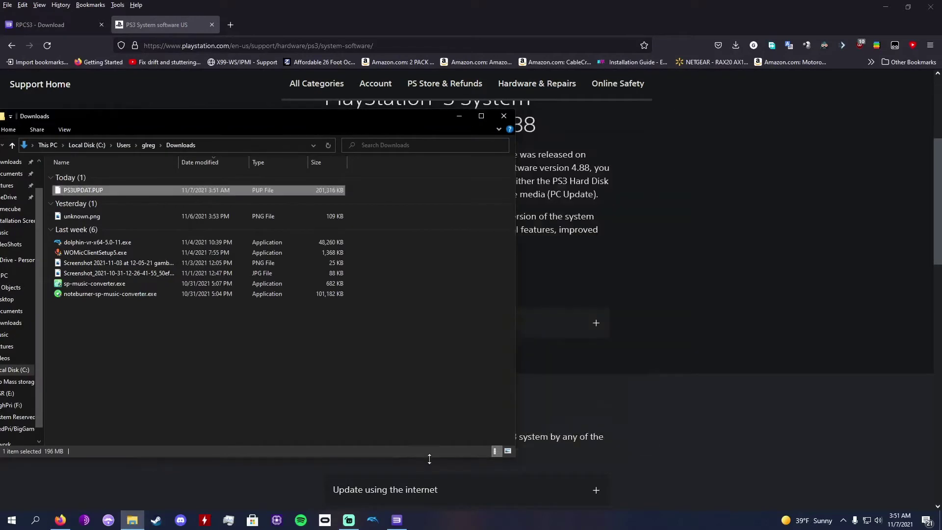
Switch to RPCS3, place its window beside the Downloads folder, and install the firmware from PS3UPDAT.PUP.
left_click(396, 520)
left_click_drag(484, 69, 665, 82)
left_click_drag(353, 165, 436, 201)
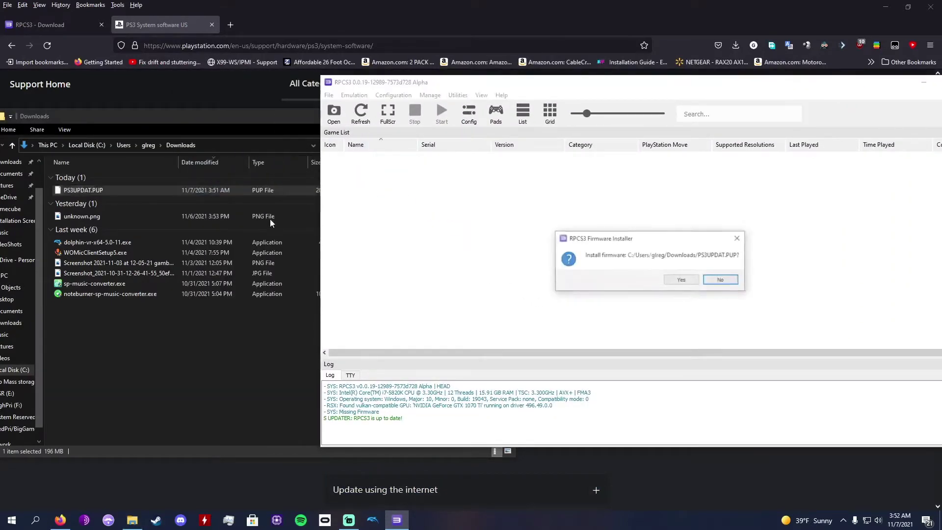
left_click(682, 280)
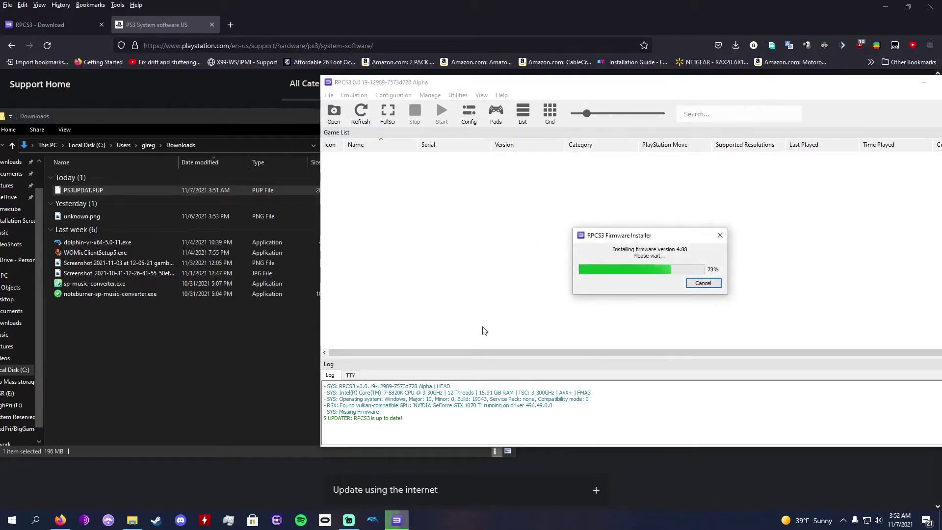
left_click(711, 284)
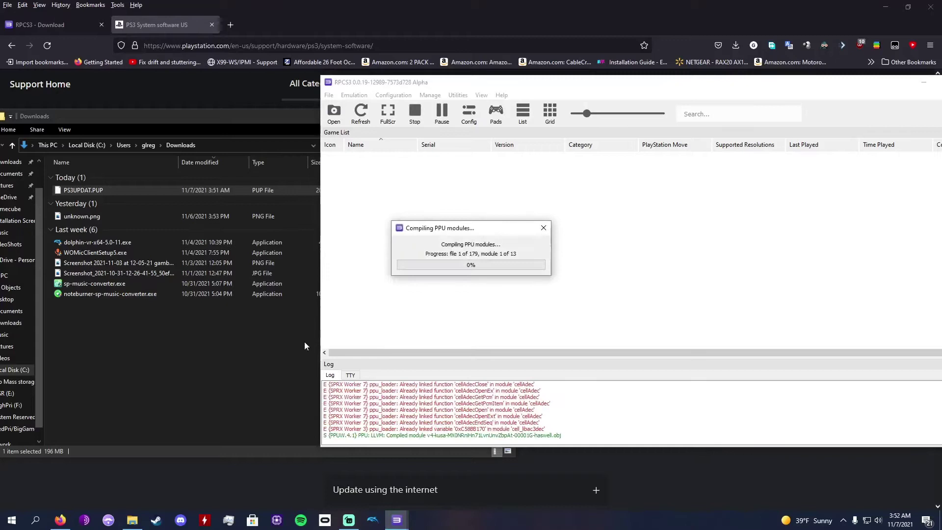
Close the Downloads folder window and minimize Firefox, leaving RPCS3 over the desktop.
left_click(228, 340)
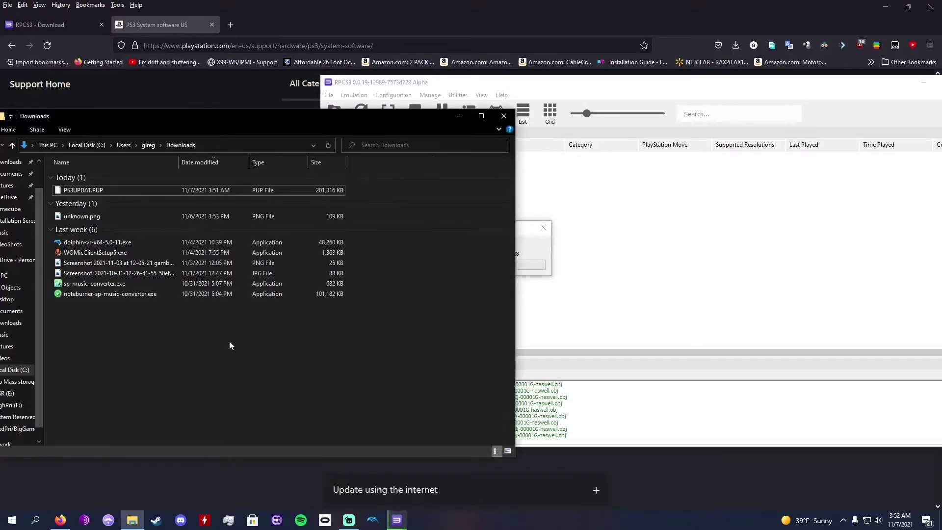
left_click(504, 116)
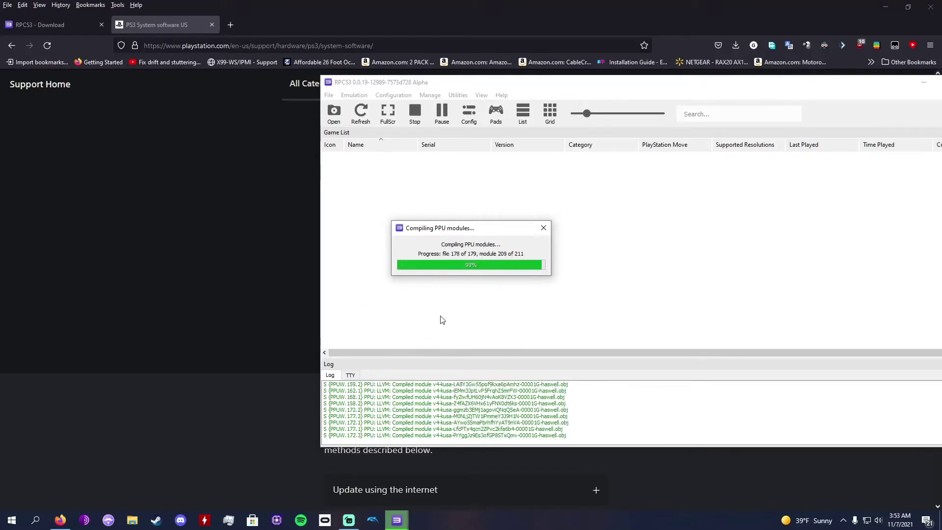
left_click(296, 302)
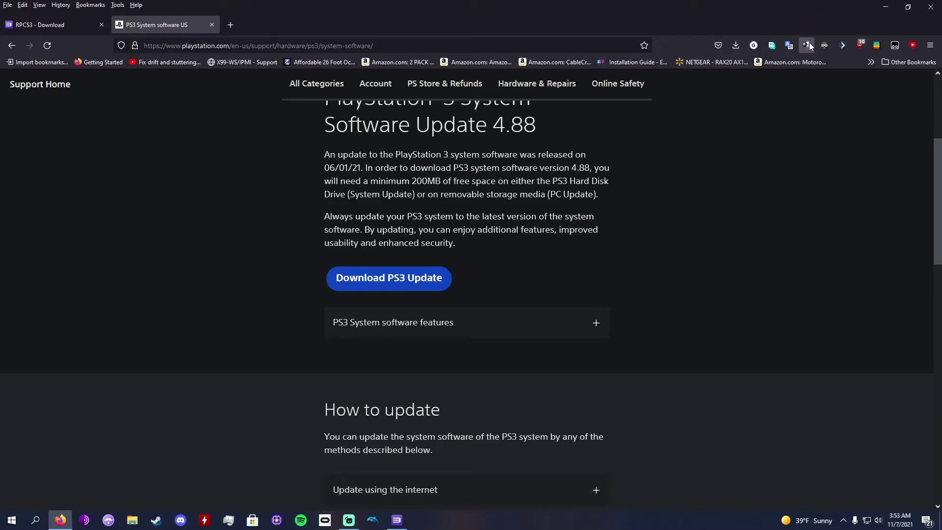
left_click(885, 6)
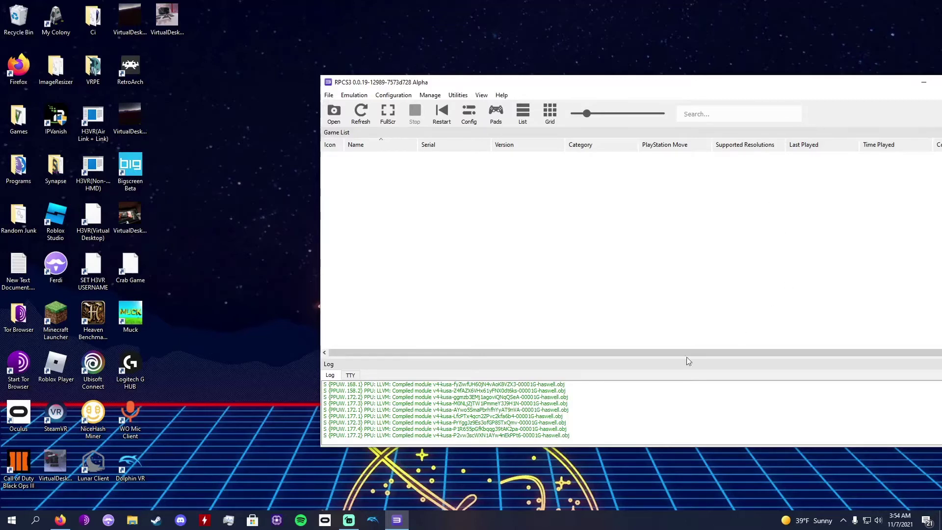
Boot Minecraft Playstation 3 Edition BLES01976 from its PS3_GAME folder under !!New Emu Folder > Emulation > Ps3 > Roms on drive D.
left_click(335, 119)
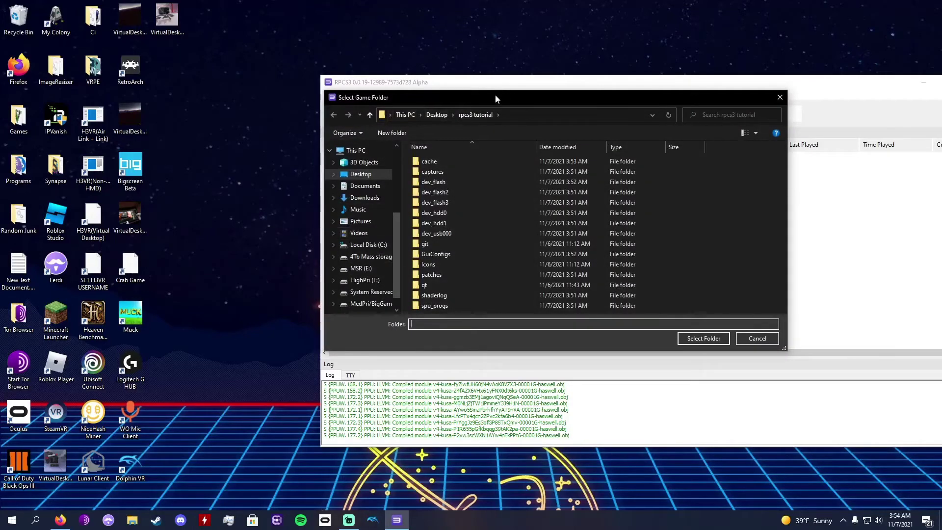
key("Escape")
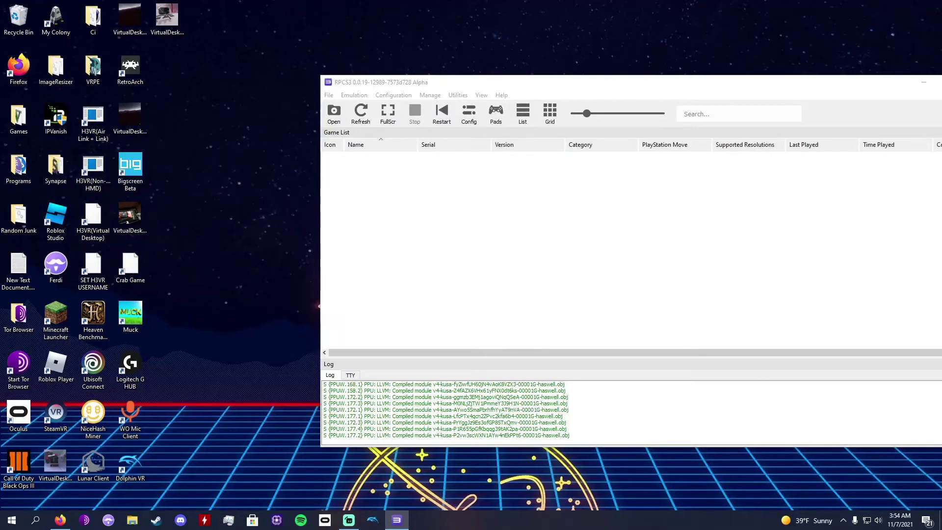
left_click(334, 112)
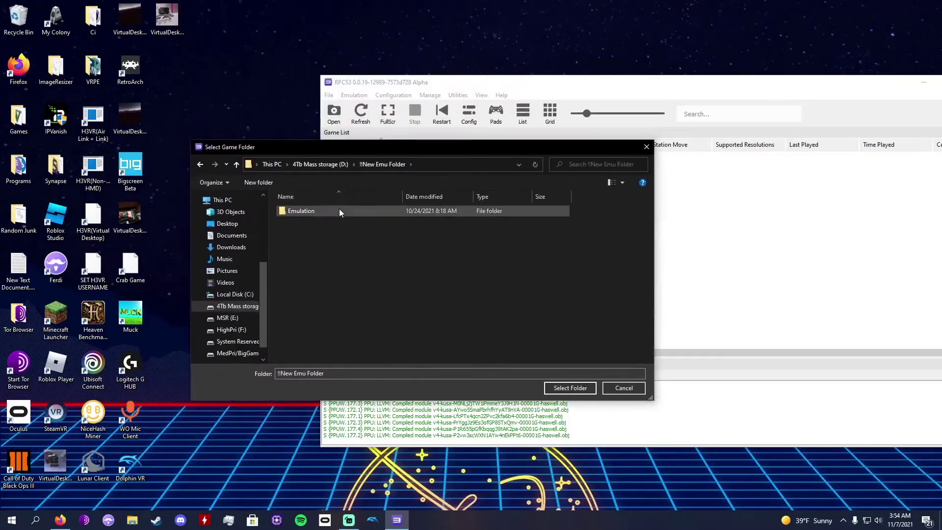
double_click(310, 233)
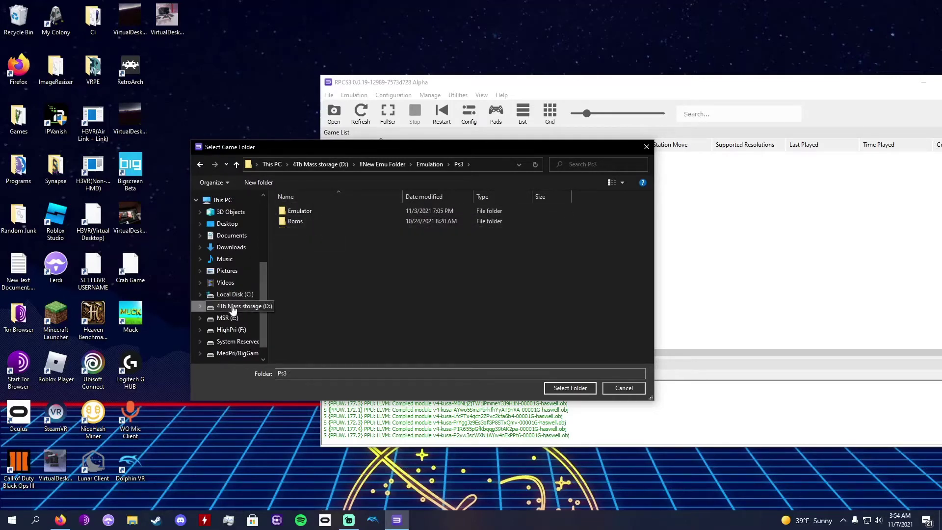
double_click(333, 221)
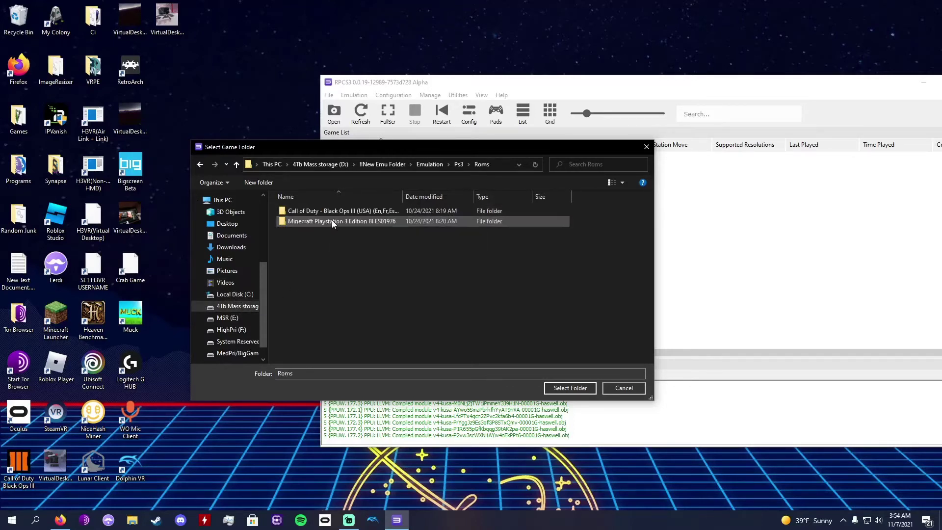
left_click(331, 210)
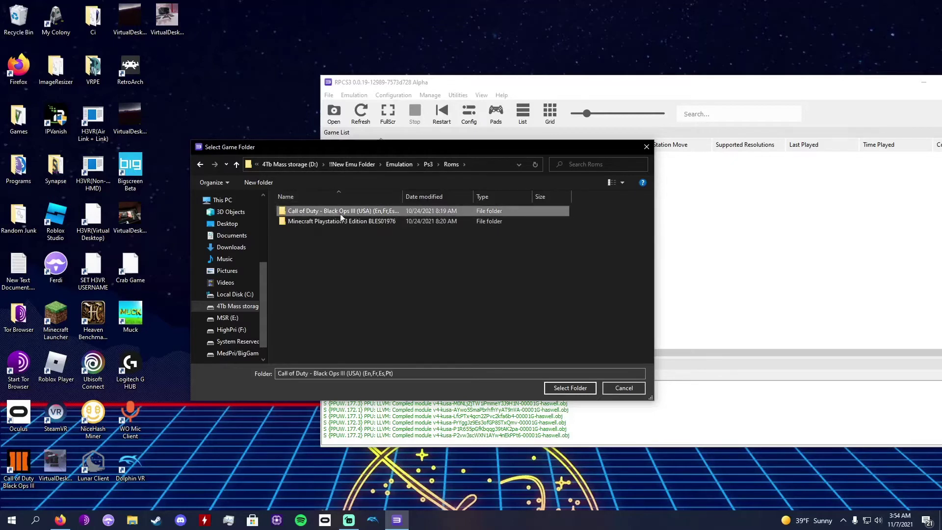
left_click(346, 221)
double_click(346, 220)
double_click(340, 210)
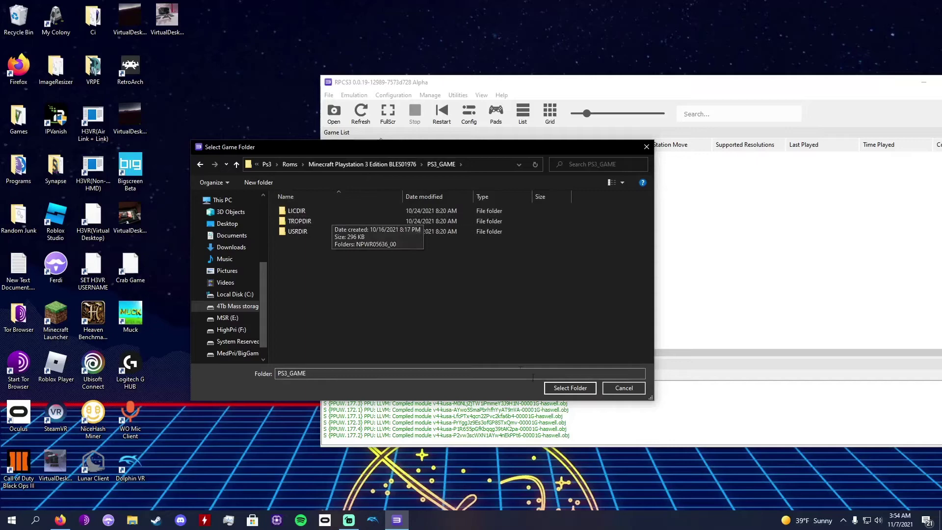
left_click(570, 388)
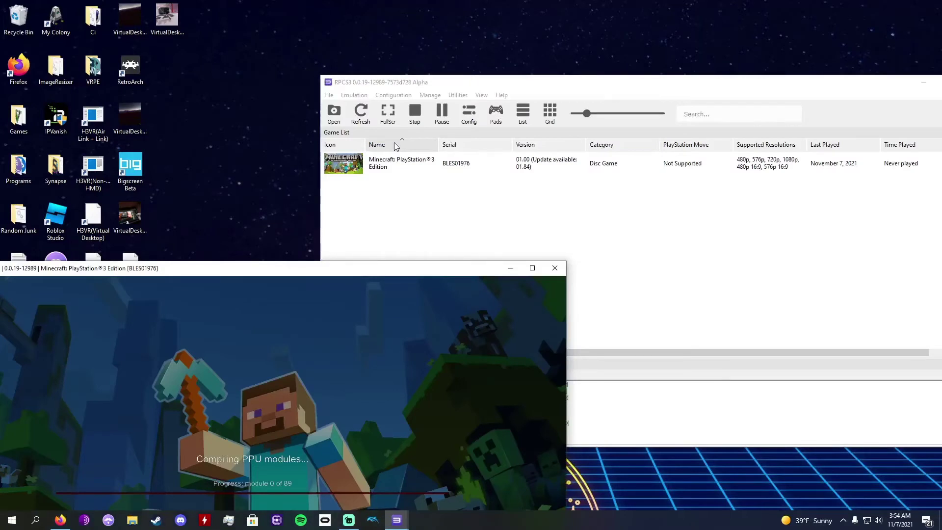
Examine the Minecraft game's folder structure in the game folder selection, including PS3_GAME and its subfolders LICDIR and USRDIR.
key("ctrl+o")
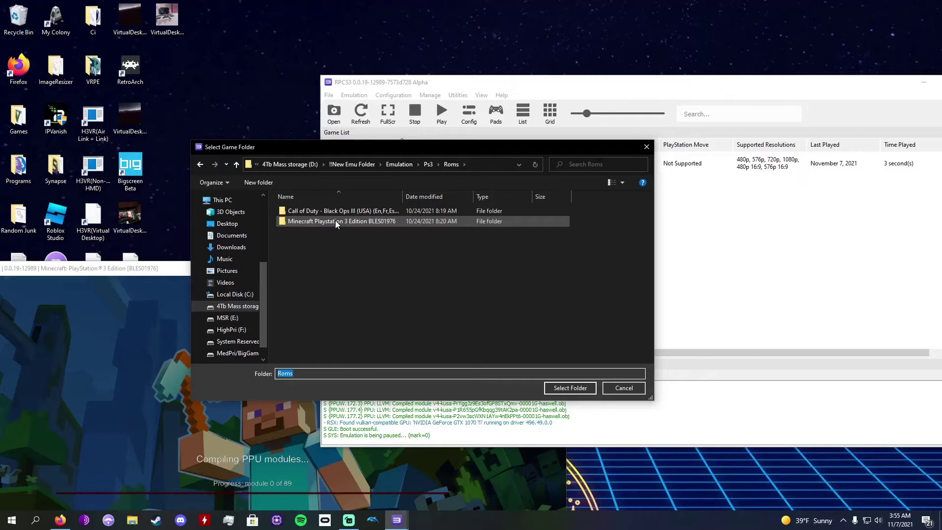
double_click(336, 221)
double_click(314, 210)
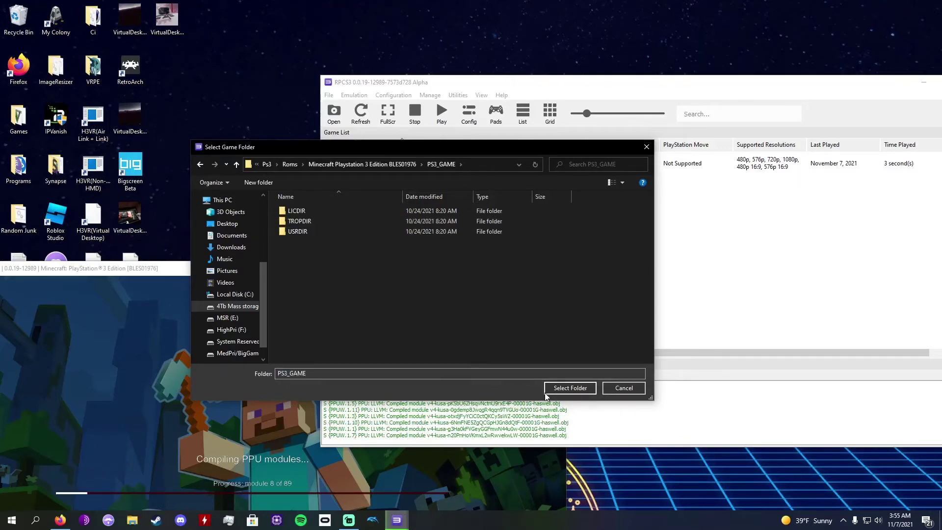
left_click(296, 211)
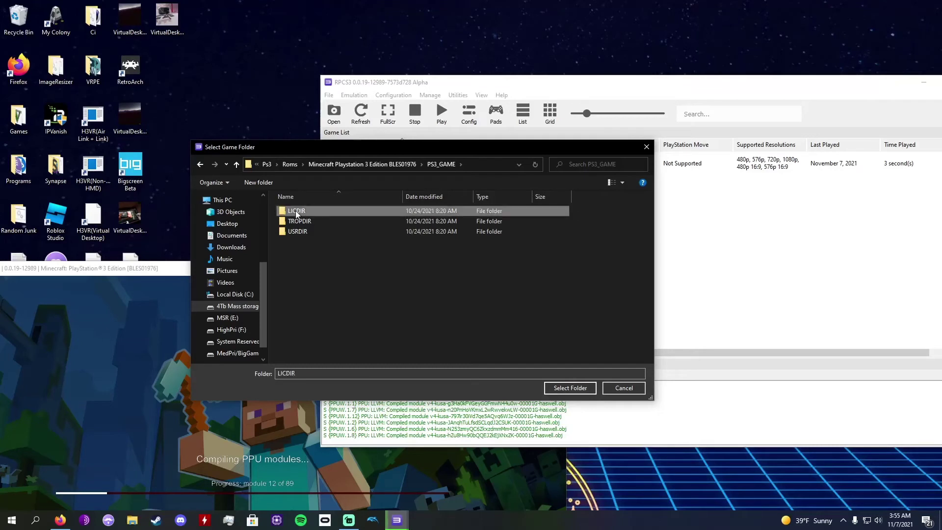
left_click(298, 232)
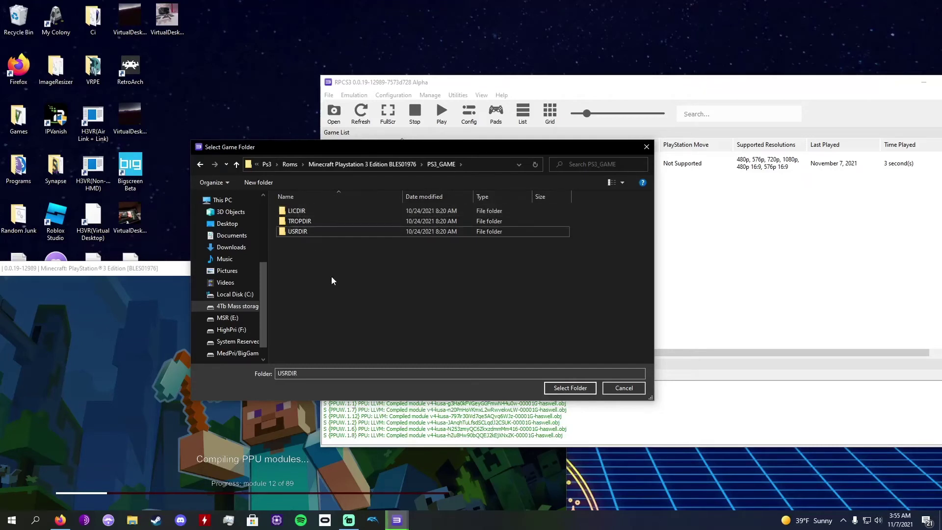
double_click(289, 374)
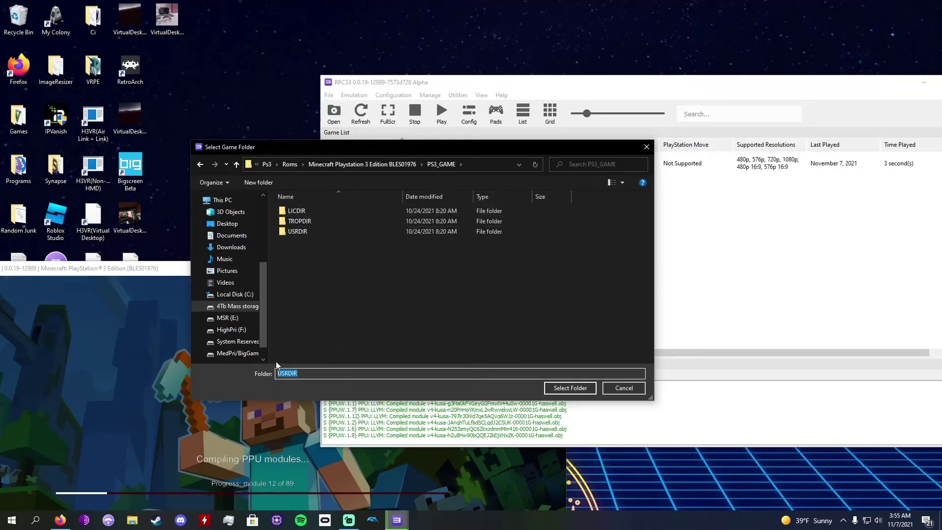
left_click(366, 165)
left_click(321, 210)
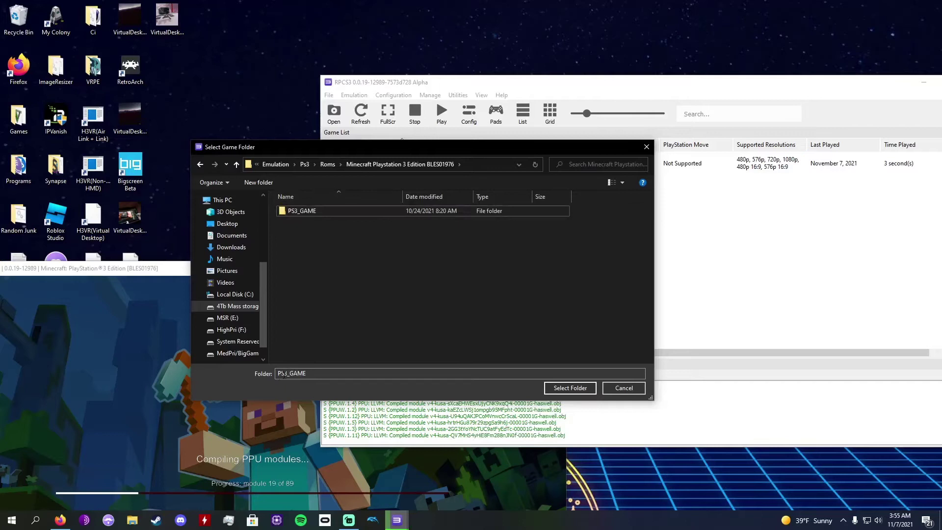
double_click(287, 373)
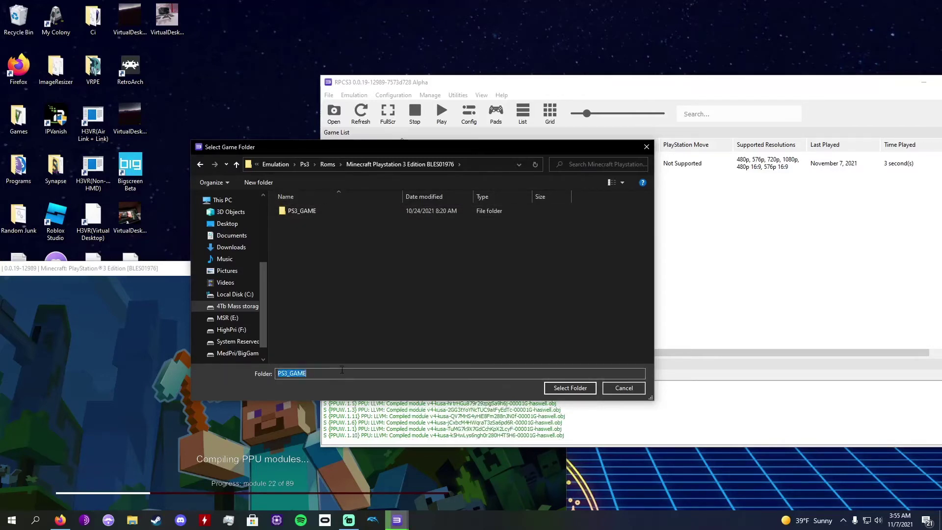
left_click(314, 373)
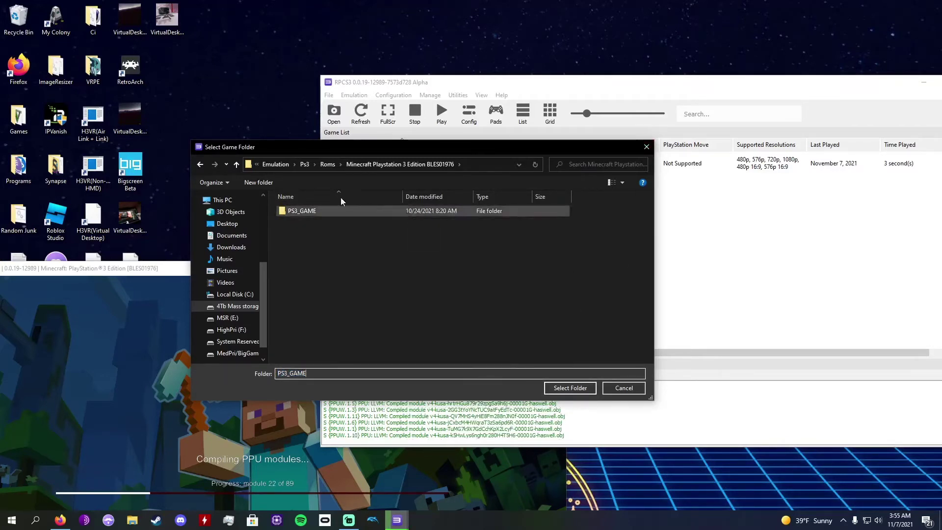
Try to boot Call of Duty - Black Ops III from its folder in Roms, dismissing the request to close the running game.
left_click(327, 164)
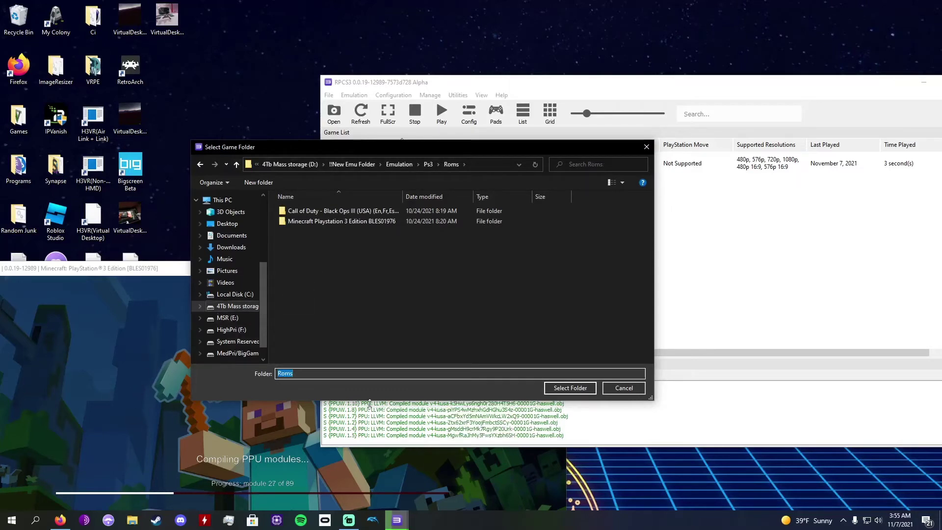
double_click(346, 210)
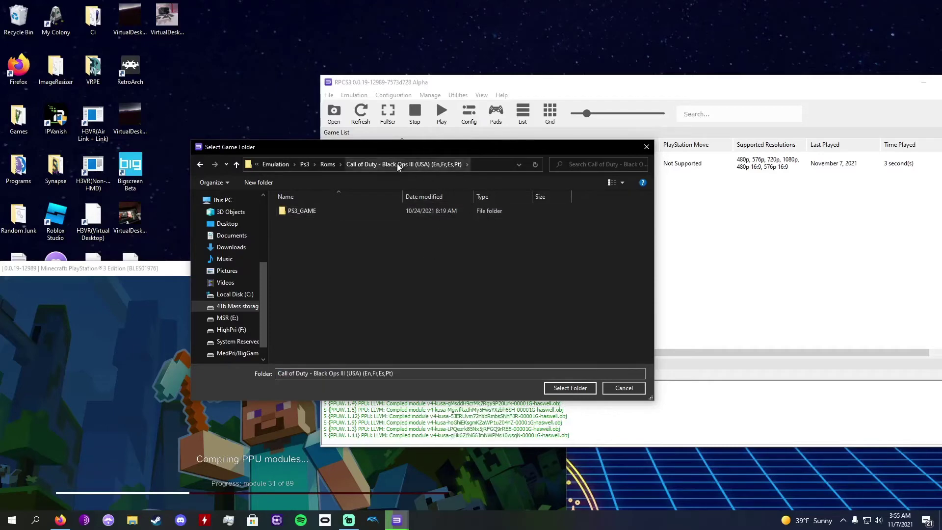
left_click(409, 210)
left_click(570, 388)
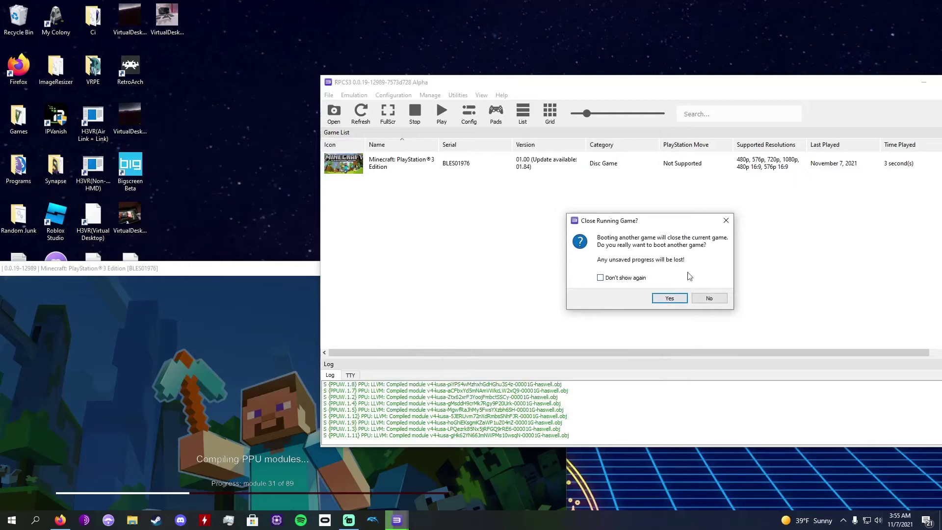
left_click(726, 221)
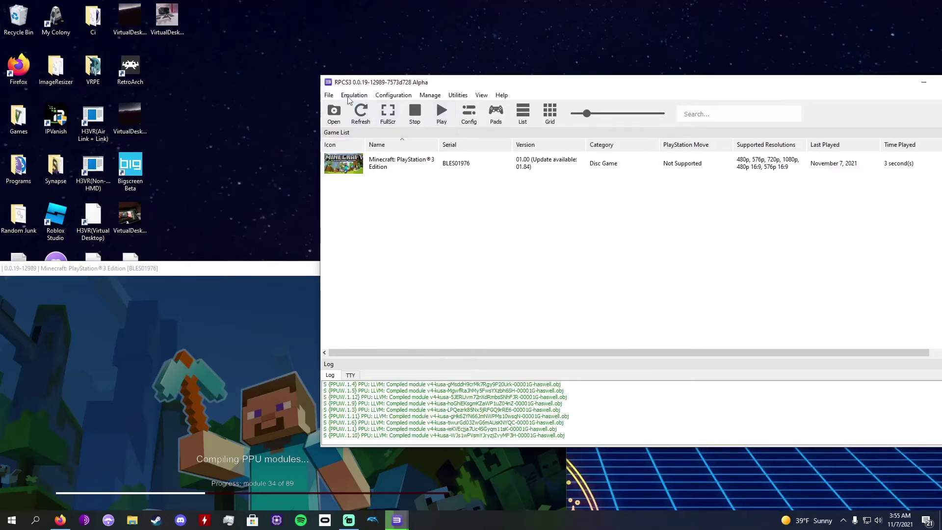
Try the Add Games command, declining to close the running game.
left_click(328, 95)
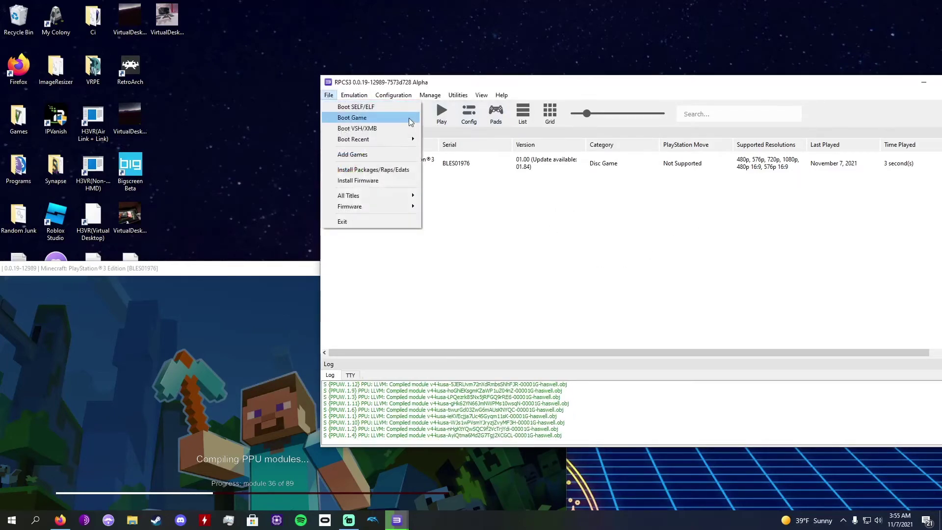
left_click(398, 155)
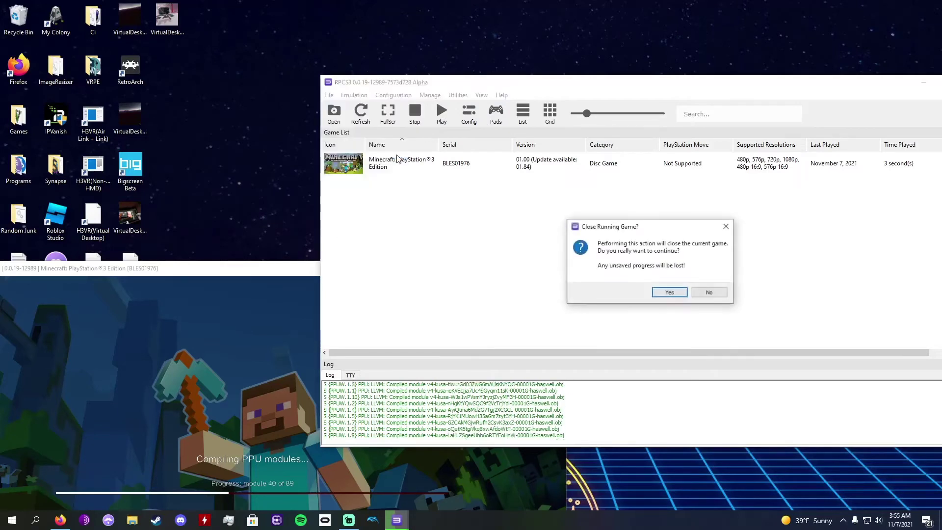
left_click(712, 293)
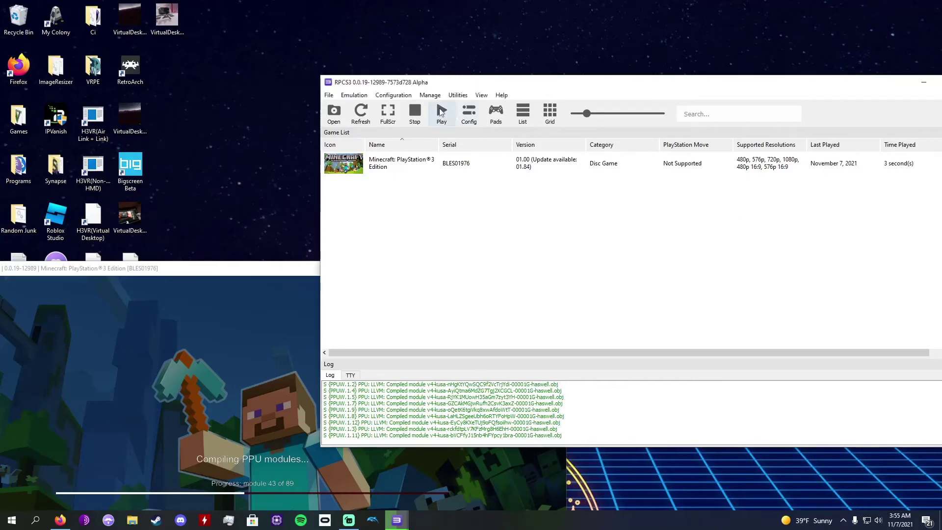
Bring the running Minecraft game window to the front and move it towards the middle of the desktop.
left_click(335, 96)
mouse_move(353, 95)
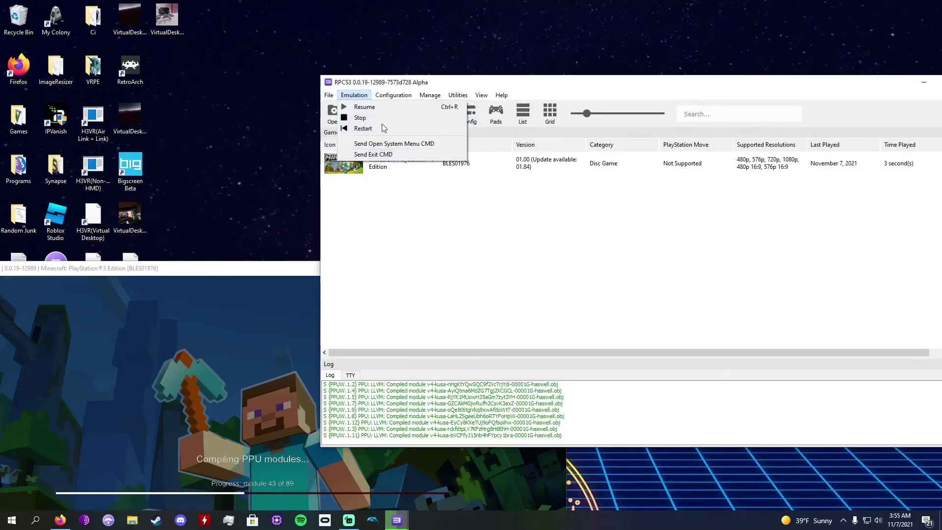
left_click(425, 274)
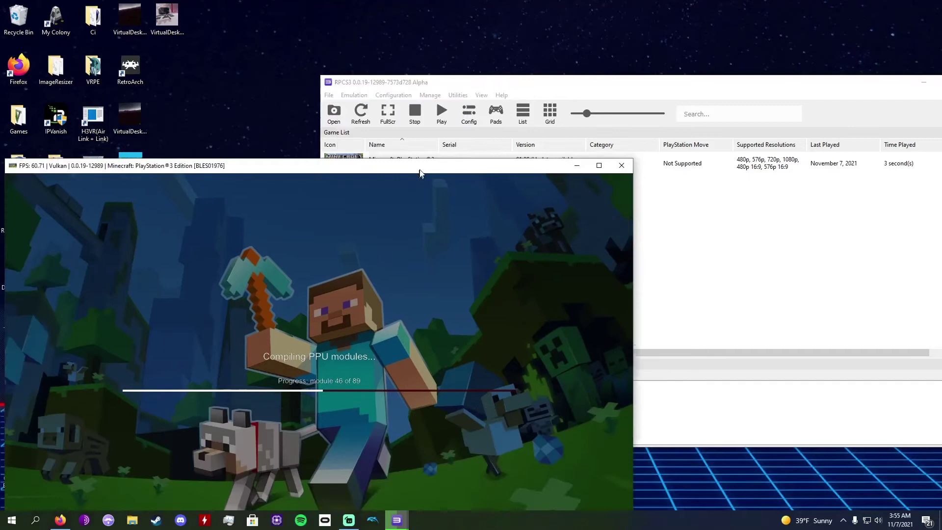
left_click_drag(419, 171, 516, 99)
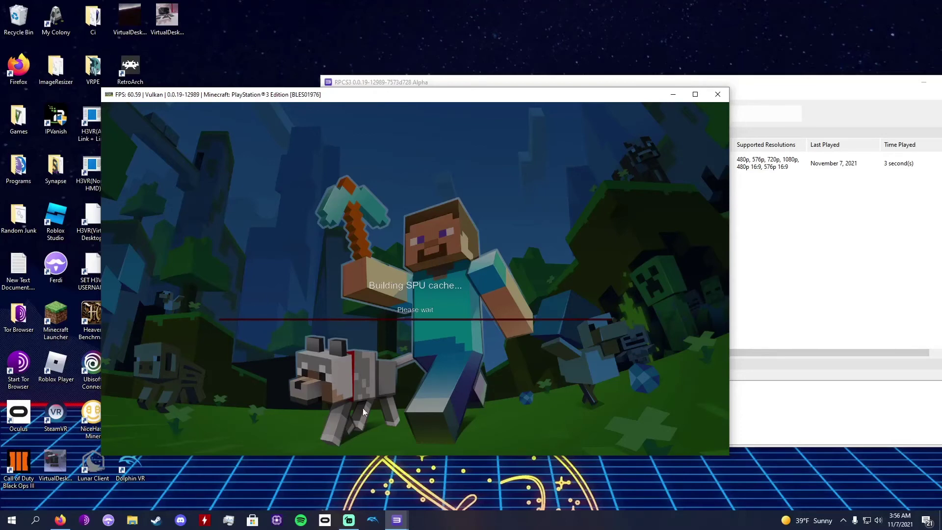
left_click(349, 519)
left_click(349, 519)
left_click(60, 519)
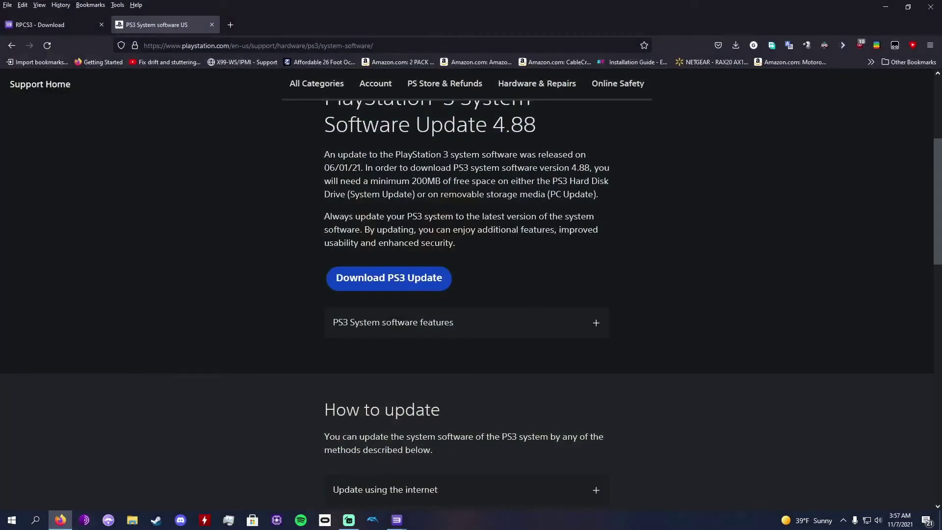
key("super+Down")
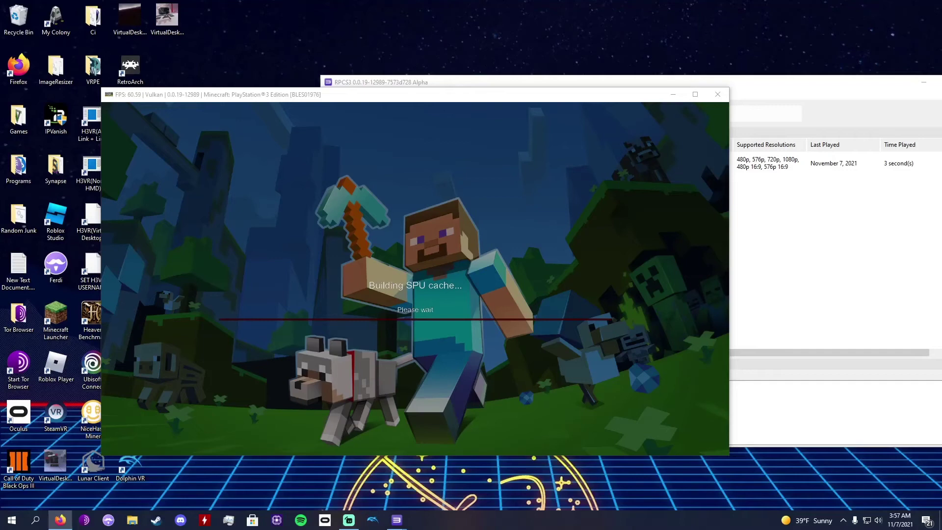
left_click_drag(296, 317, 358, 277)
Search the web for "rpcs3 discord" and view the RPCS3 server page on Discord Me.
left_click(379, 293)
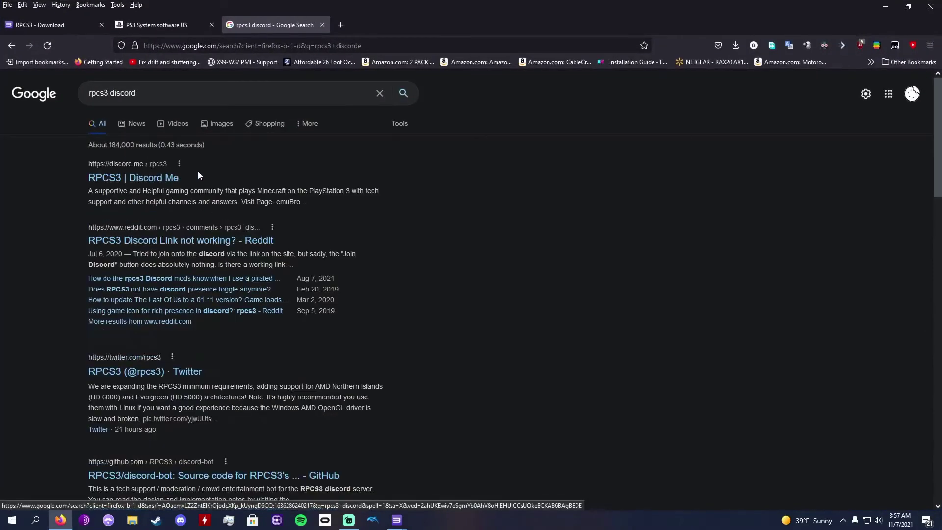
left_click(167, 177)
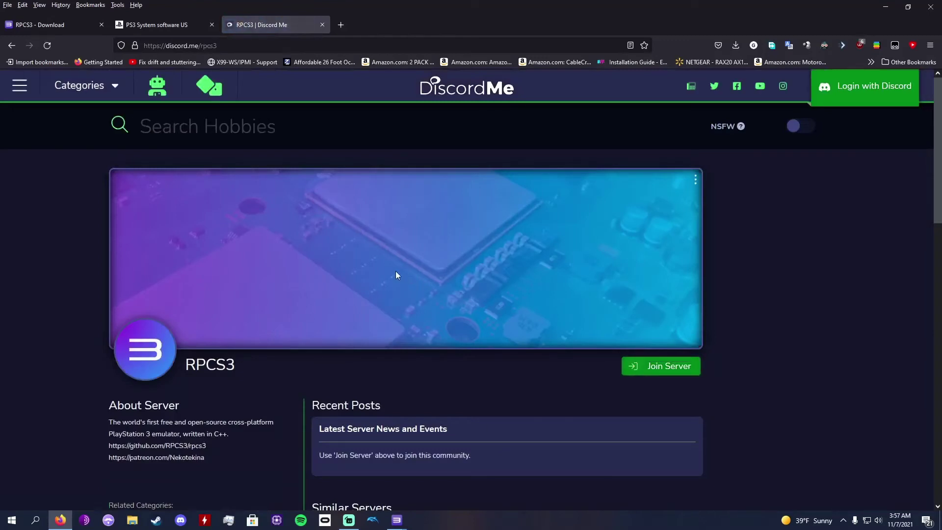
scroll(491, 269, "down", 1)
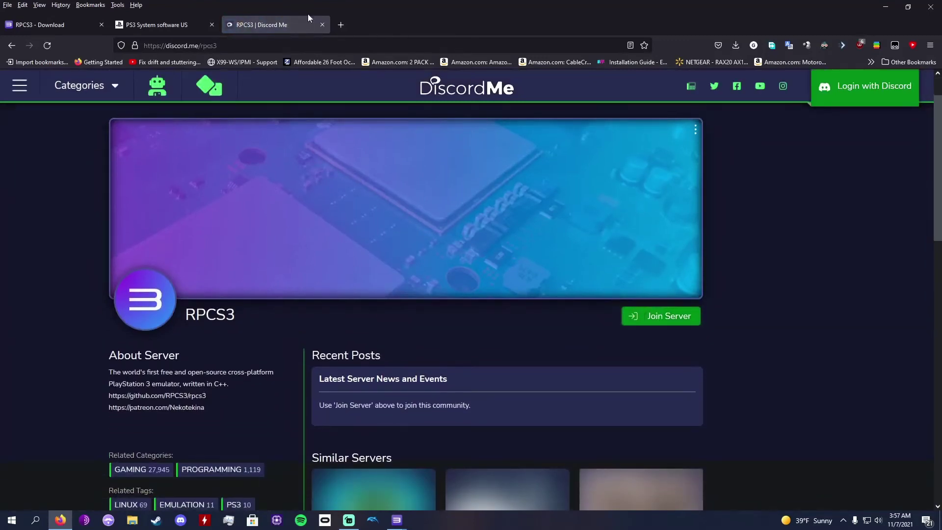
left_click(322, 24)
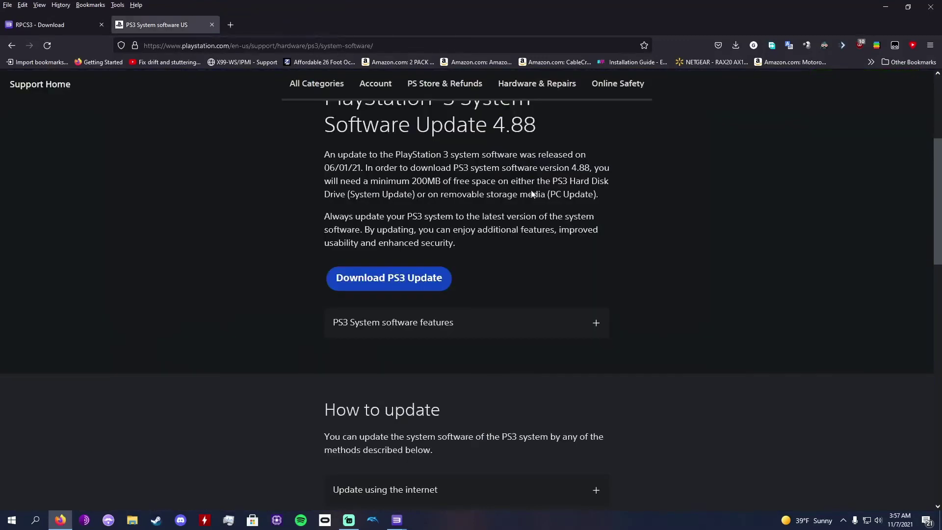
left_click(884, 7)
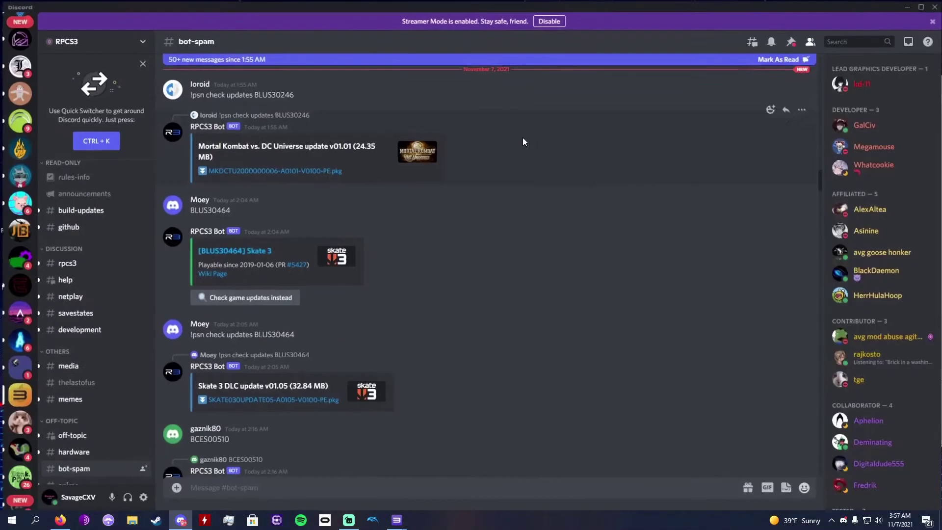
Look through the game update requests in the bot-spam channel of the RPCS3 Discord server.
scroll(67, 452, "down", 1)
scroll(67, 452, "down", 2)
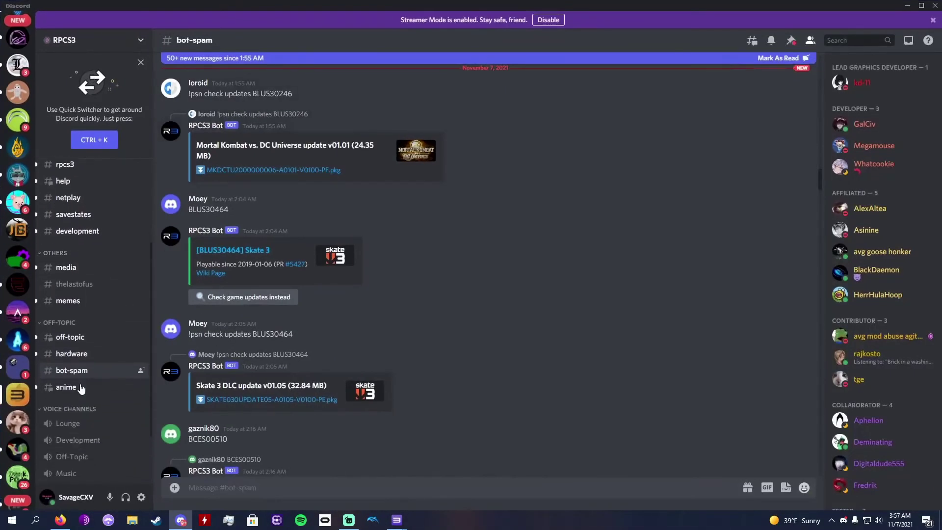
scroll(269, 409, "down", 10)
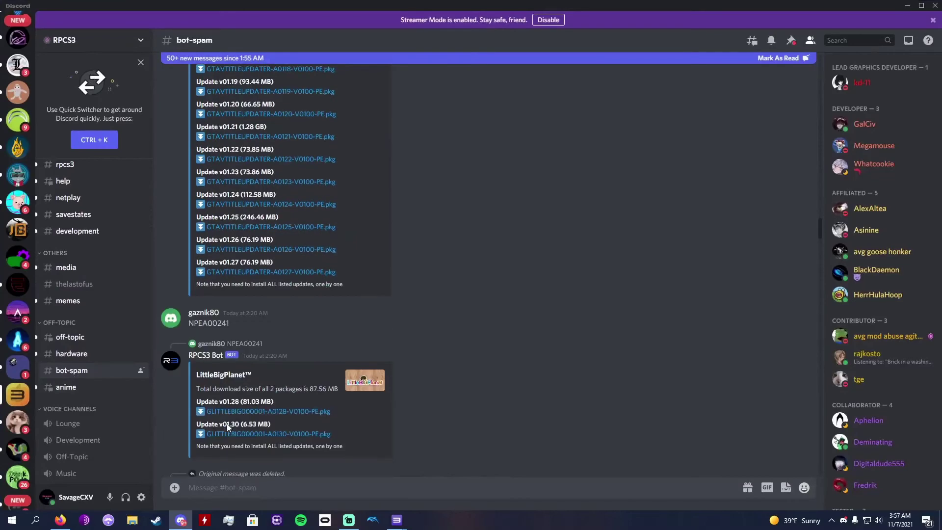
scroll(683, 369, "down", 15)
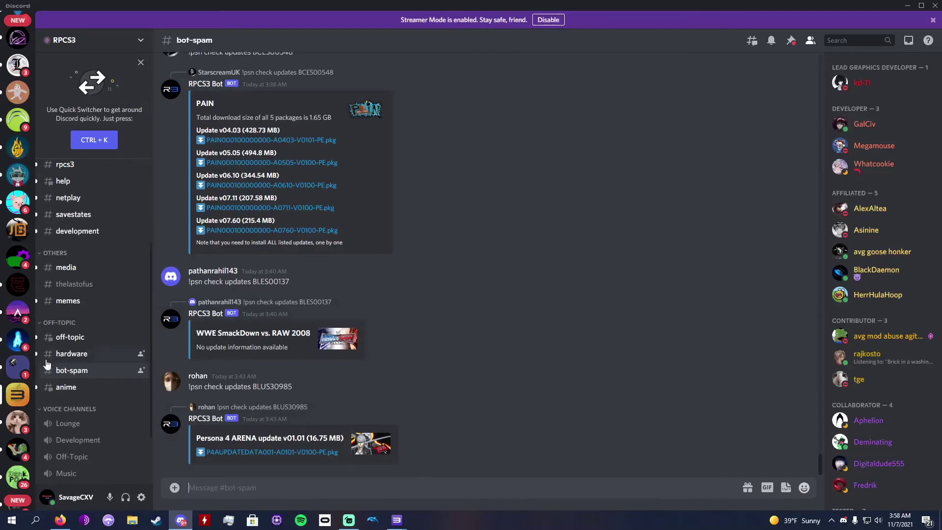
Start a message in the bot-spam channel with the command "!psn check updates".
type("!")
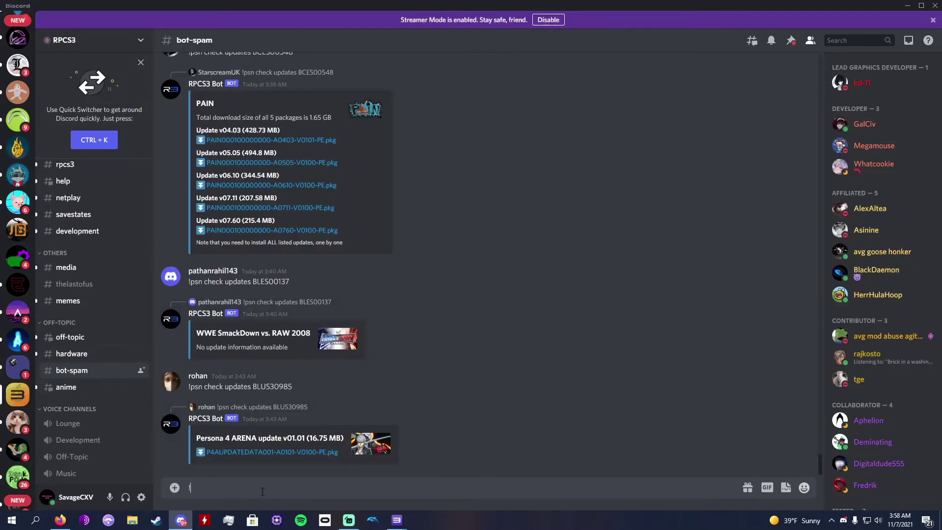
type("psn check up")
type("dat")
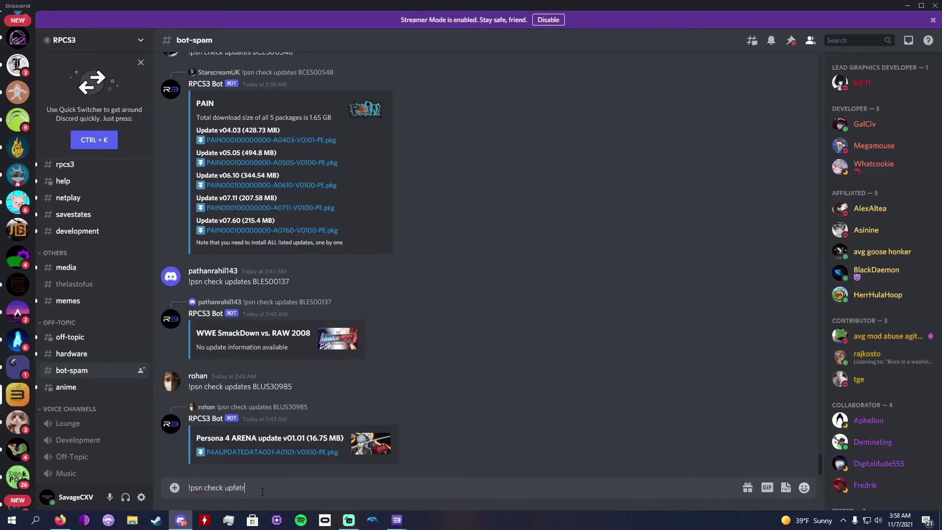
key("BackSpace")
key("BackSpace")
key("BackSpace")
key("BackSpace")
type("pdates")
Highlight the latest update request in the channel as an example of the command with a game serial.
left_click_drag(251, 386, 294, 387)
left_click(272, 382)
triple_click(290, 387)
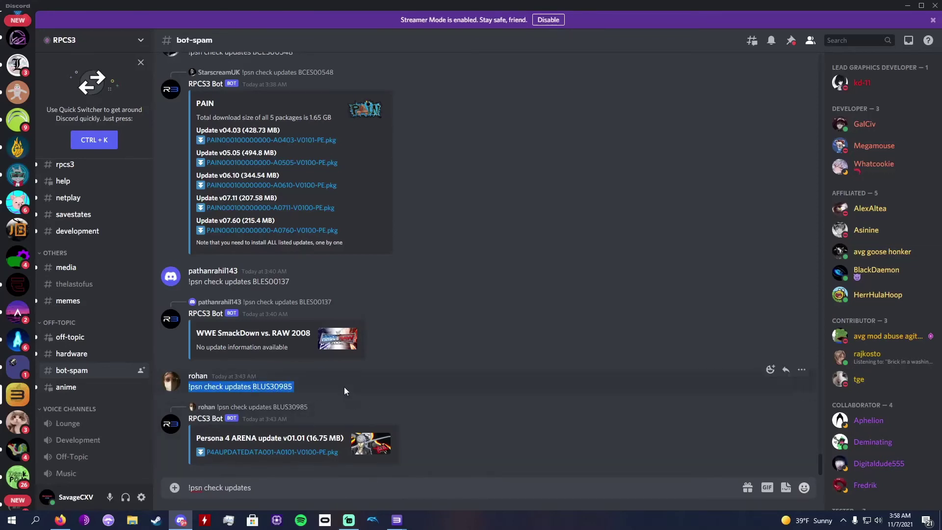
left_click(287, 387)
Switch to RPCS3 and copy the serial of Minecraft: PlayStation 3 Edition from the game list.
mouse_move(396, 519)
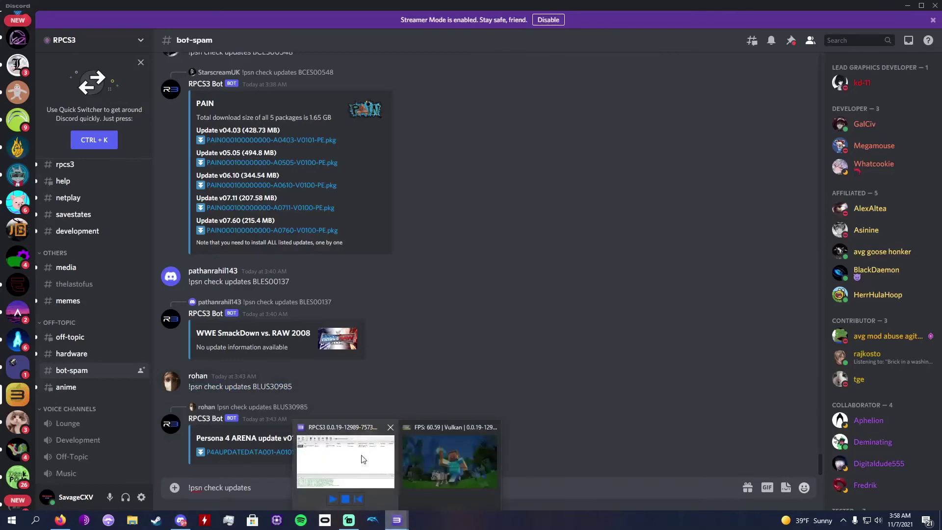
left_click(348, 450)
right_click(411, 163)
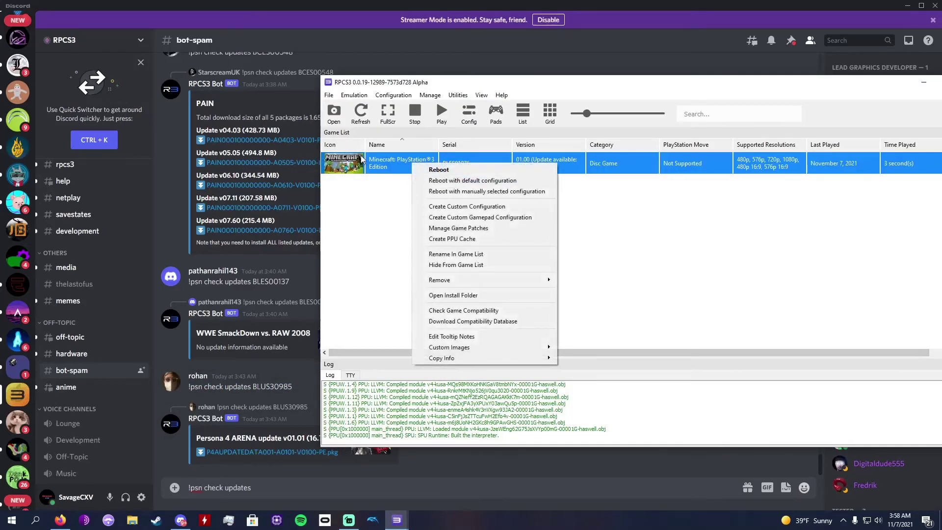
left_click(362, 185)
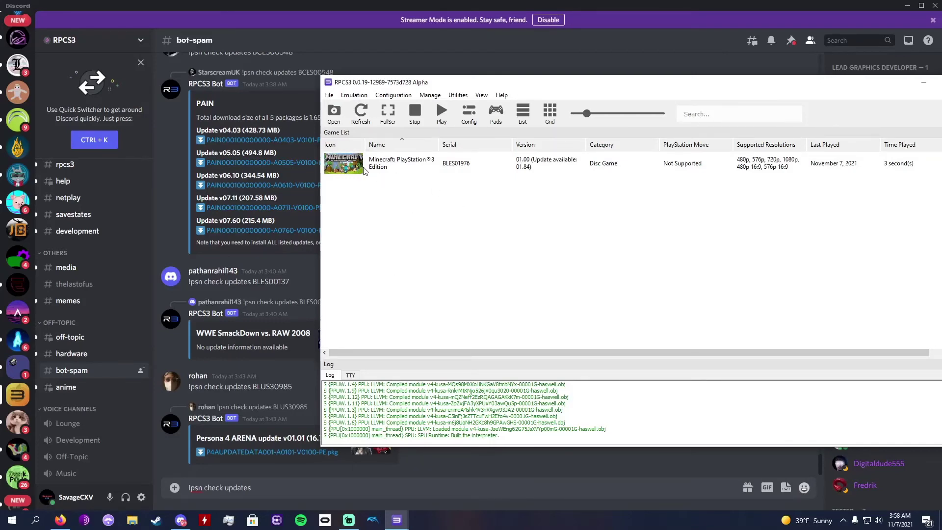
left_click(457, 162)
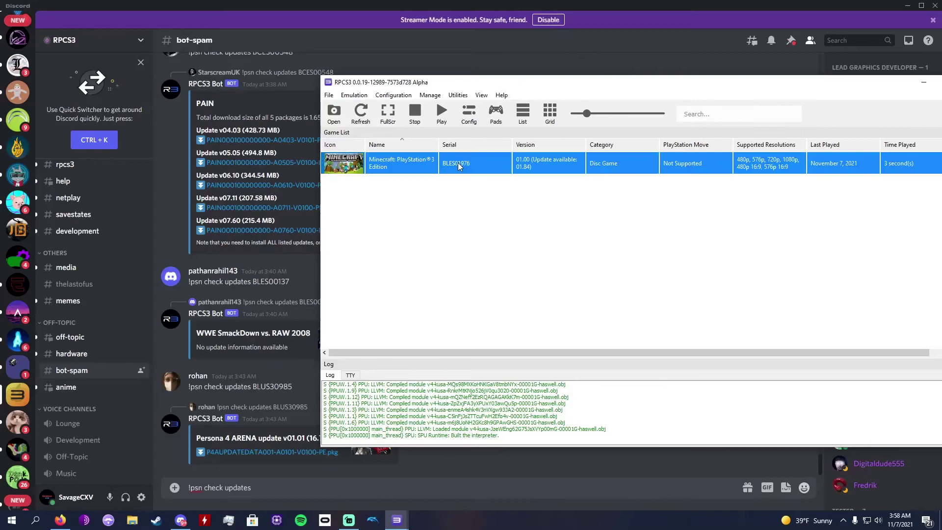
right_click(457, 163)
left_click(457, 162)
right_click(454, 165)
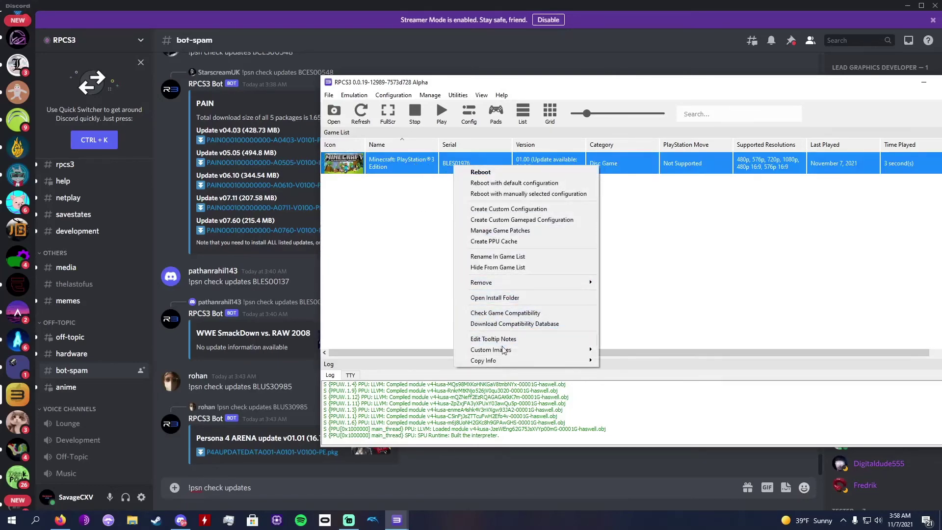
mouse_move(498, 361)
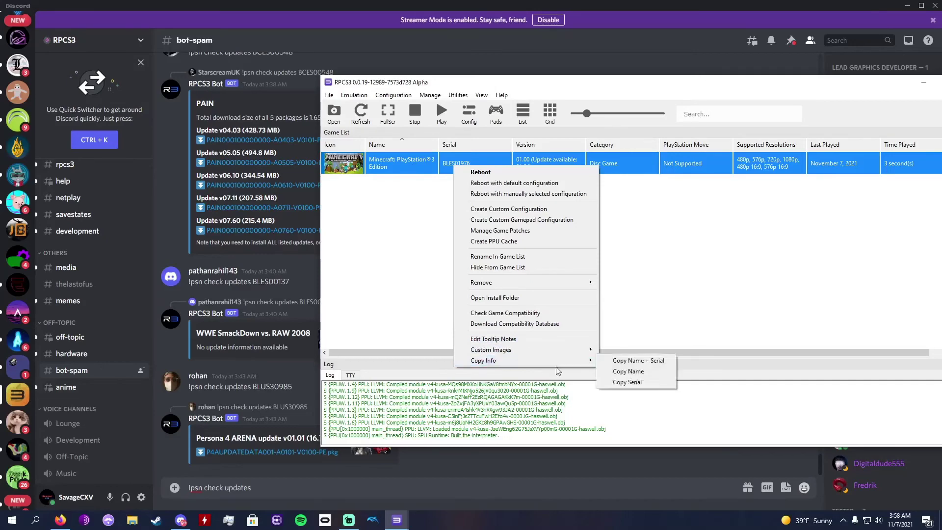
left_click(645, 381)
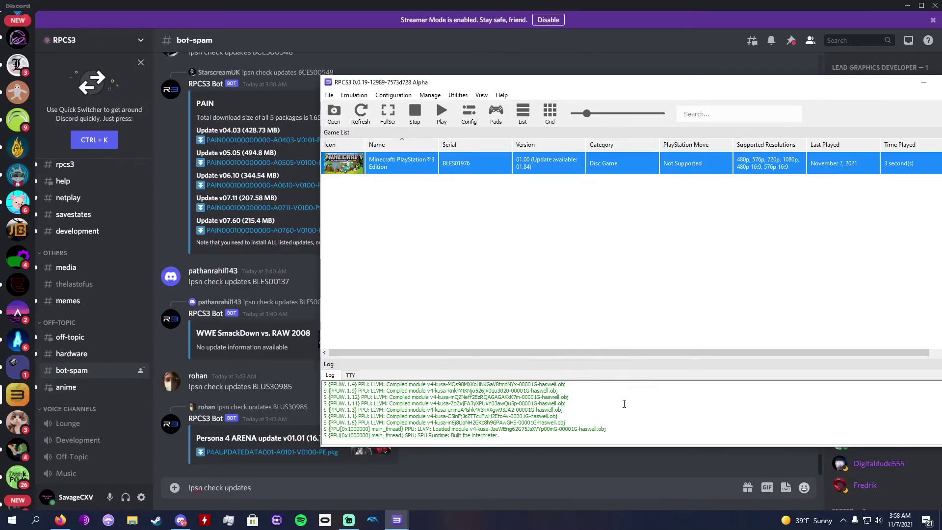
Add the copied serial to the Discord message and send "!psn check updates BLES01976" to the bot-spam channel.
left_click(437, 492)
key("ctrl+v")
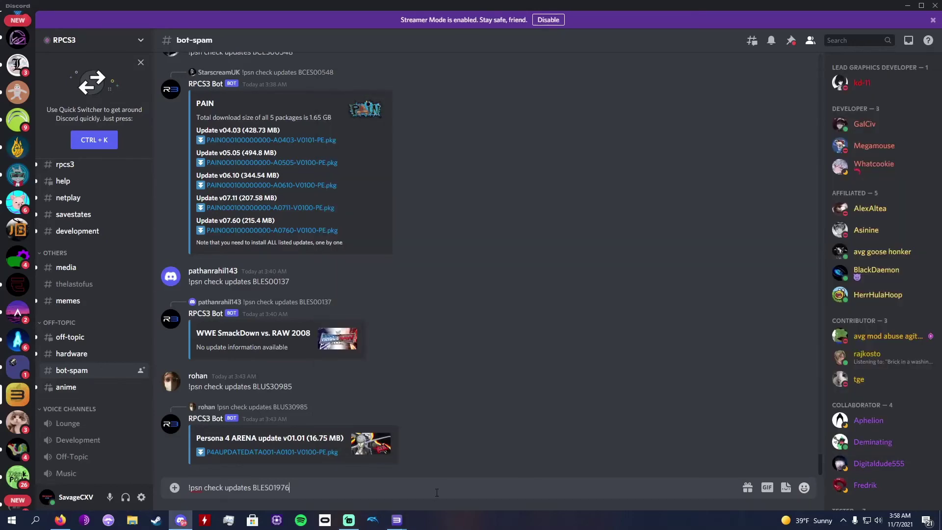
right_click(455, 486)
key("Escape")
key("shift+Return")
key("BackSpace")
key("Return")
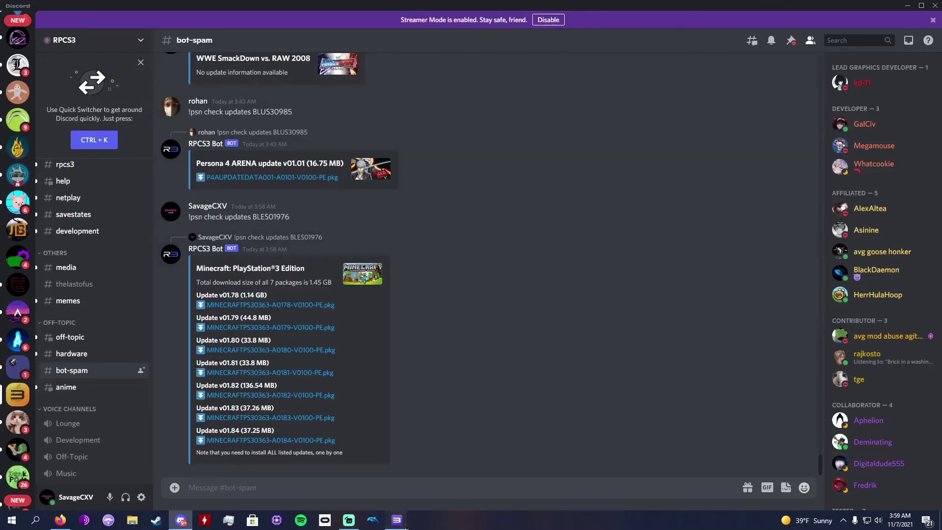
Exit the running Minecraft game, confirming the exit, and close RPCS3.
mouse_move(397, 520)
left_click(437, 469)
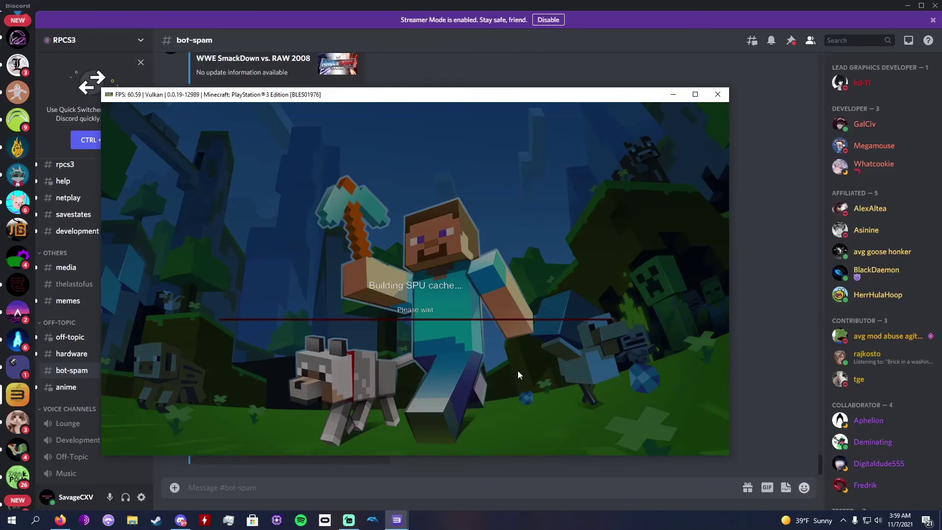
left_click(717, 94)
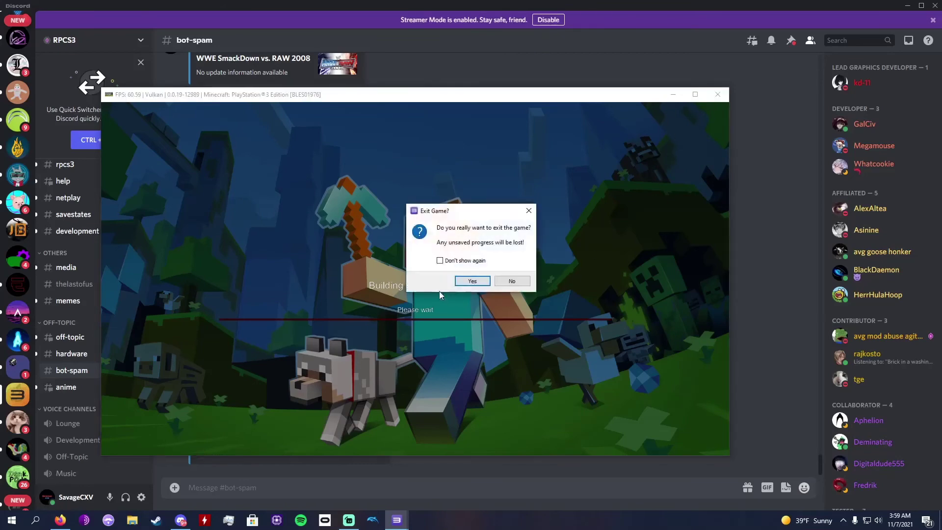
left_click(472, 281)
right_click(397, 519)
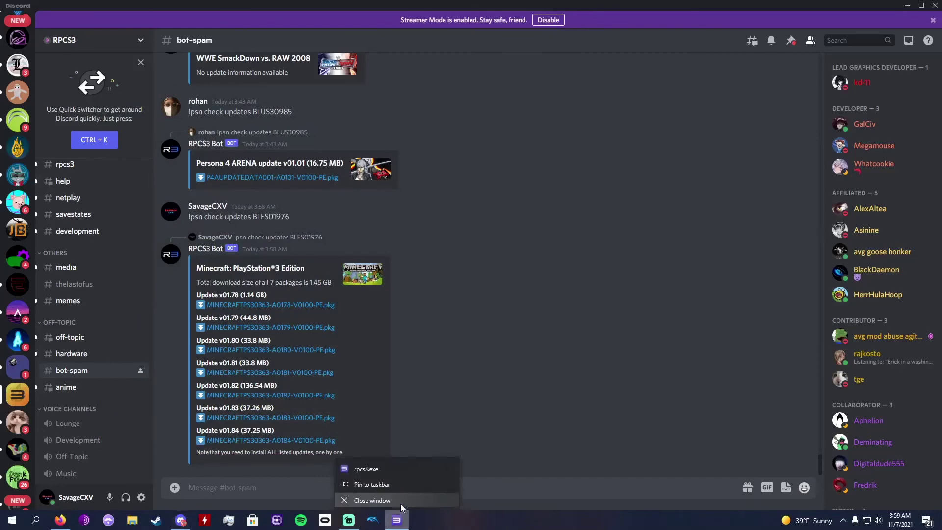
left_click(401, 505)
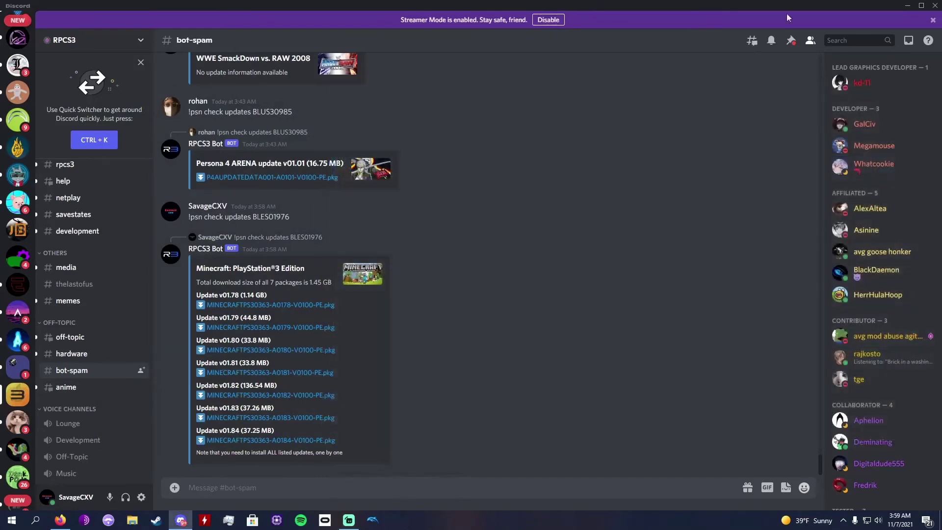
Minimize Discord and delete the rpcs3 tutorial folder from the desktop.
left_click(908, 7)
right_click(727, 161)
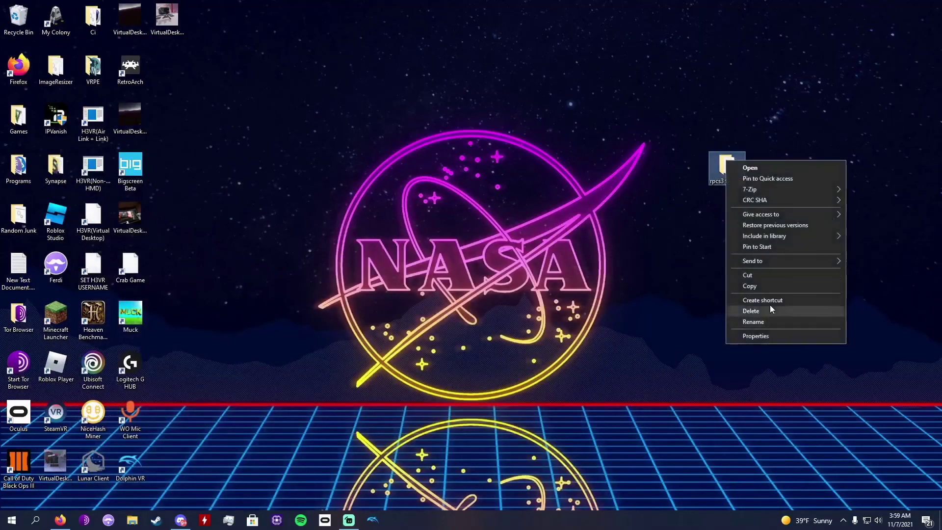
left_click(770, 310)
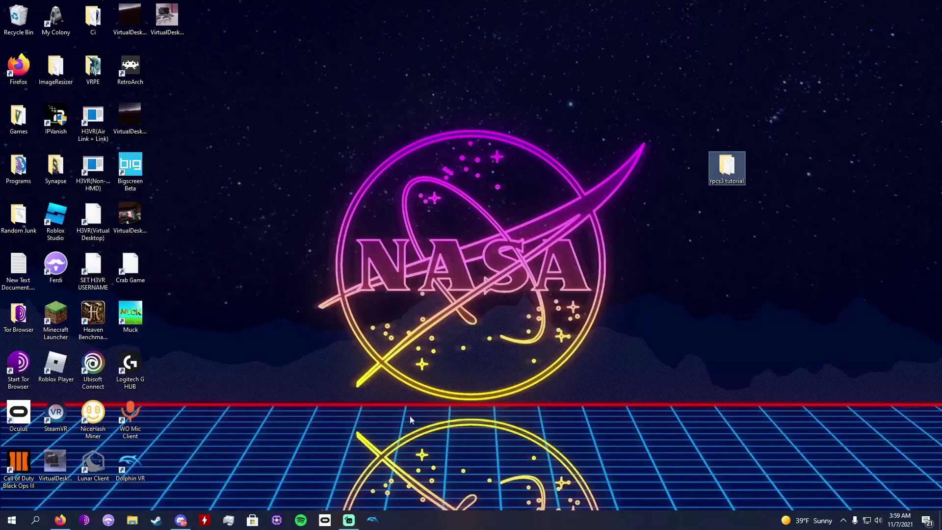
Browse in File Explorer to the Emulator folder inside Emulation > Ps3 under !!New Emu Folder on drive D.
left_click(131, 519)
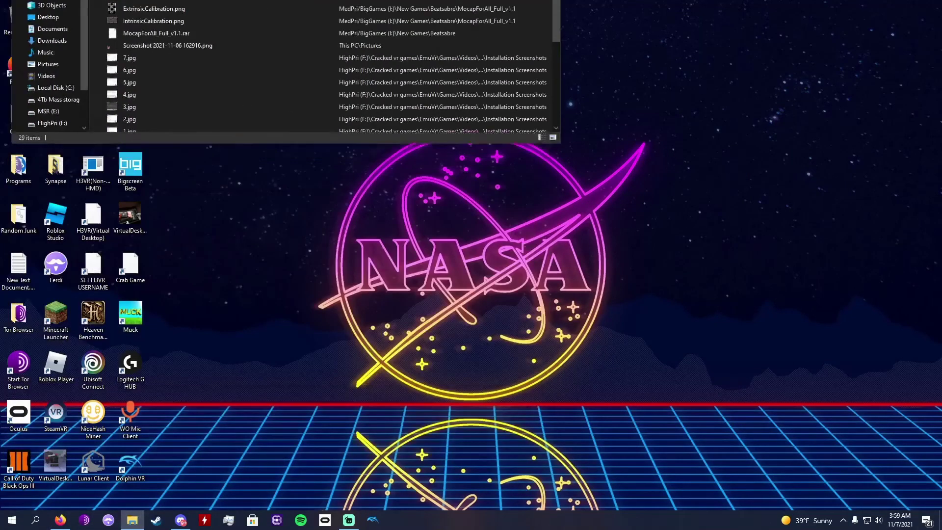
left_click(131, 520)
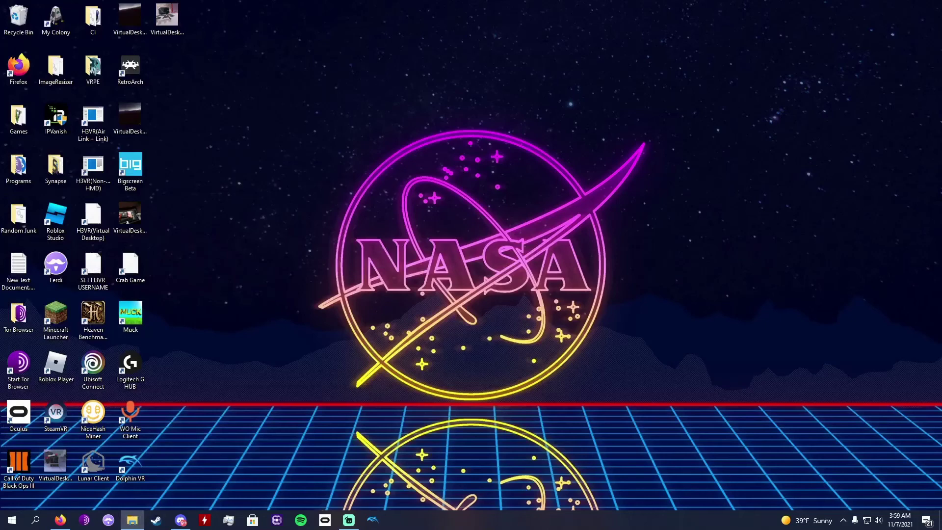
left_click(132, 519)
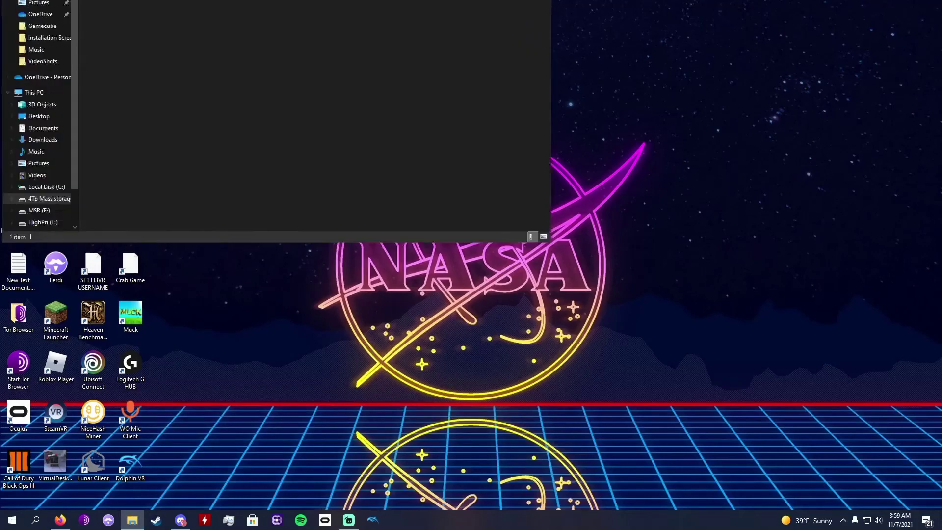
left_click_drag(200, 4, 418, 69)
double_click(377, 127)
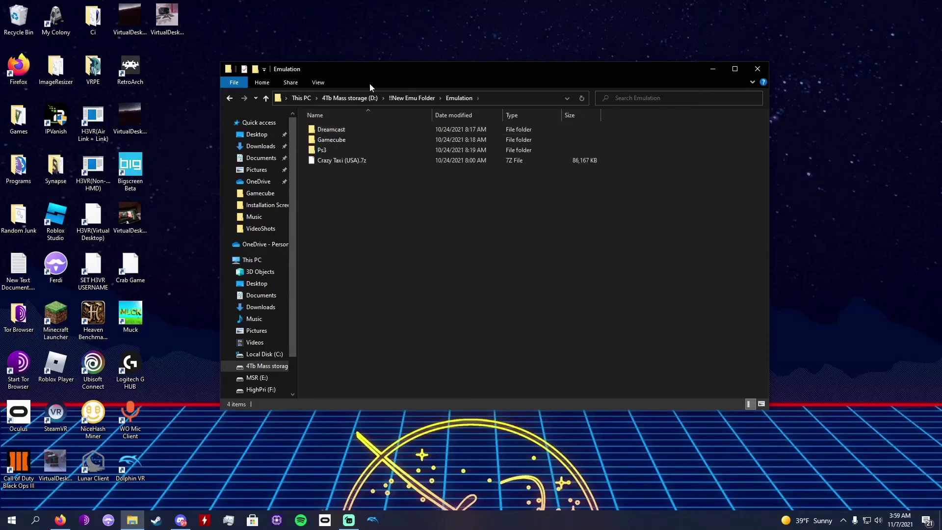
double_click(358, 150)
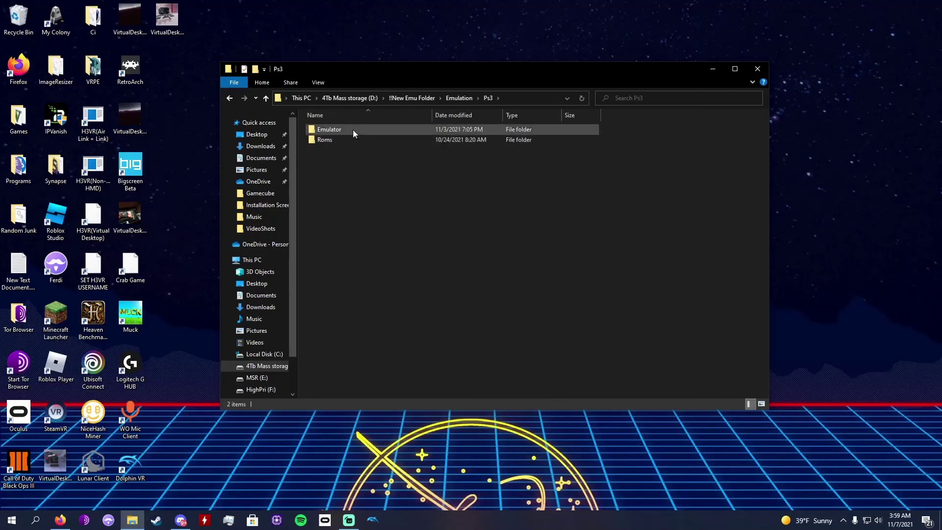
double_click(352, 130)
scroll(367, 248, "down", 4)
Launch RPCS3 from the Emulator folder and install the offered emulator update.
double_click(355, 341)
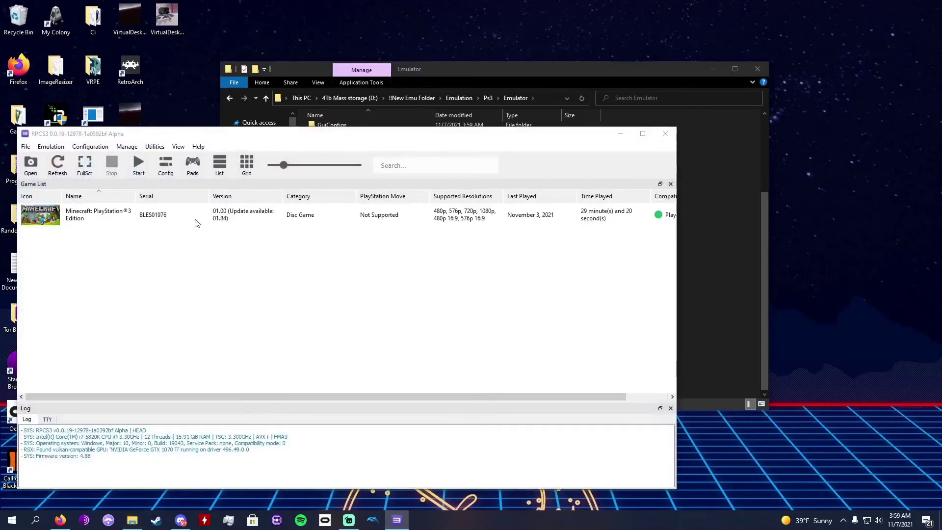
left_click(365, 355)
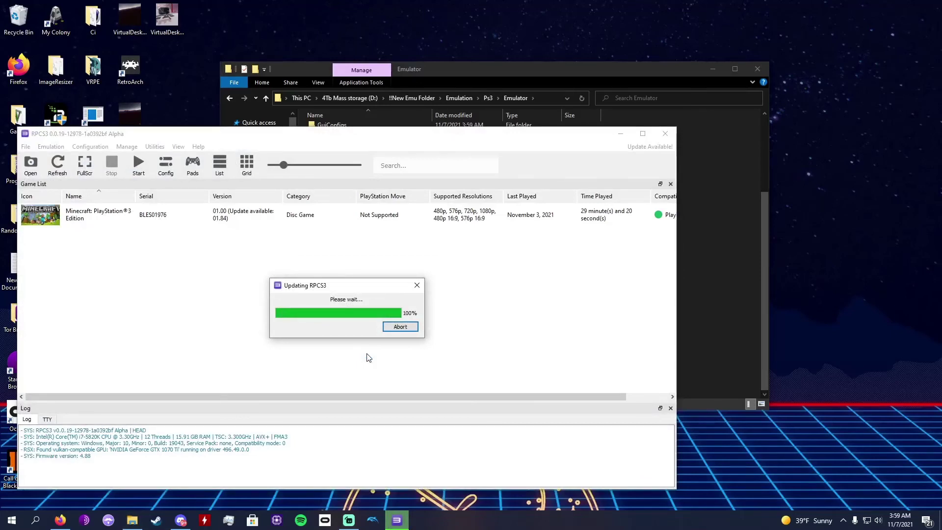
left_click(370, 328)
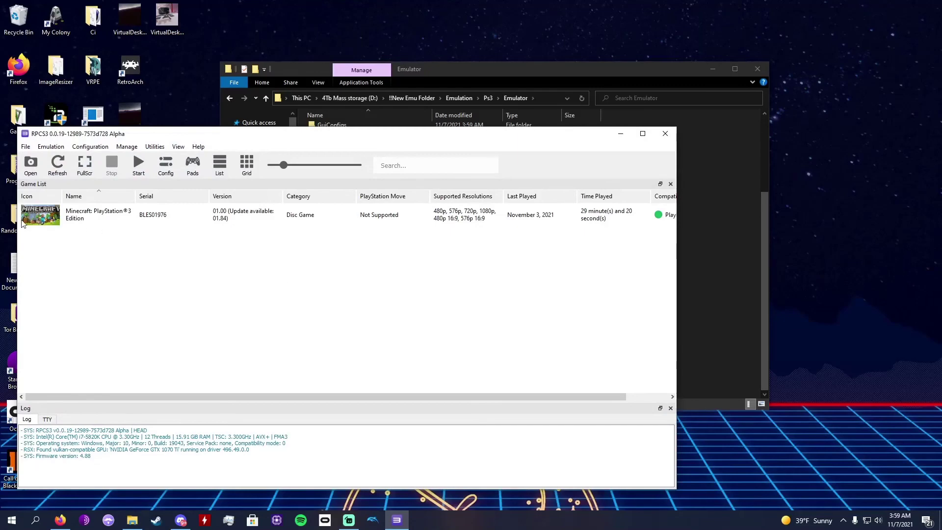
Boot Minecraft: PlayStation 3 Edition from the game list and maximize its window.
left_click(43, 217)
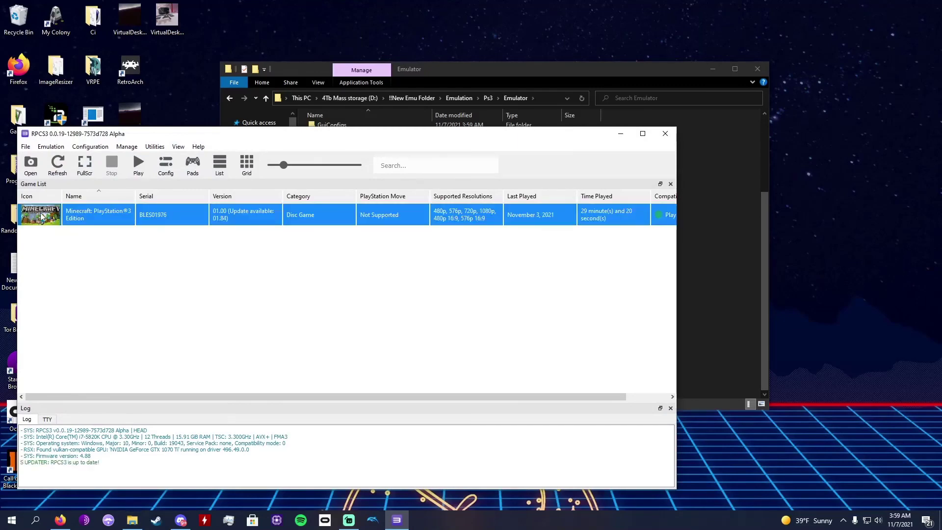
double_click(43, 216)
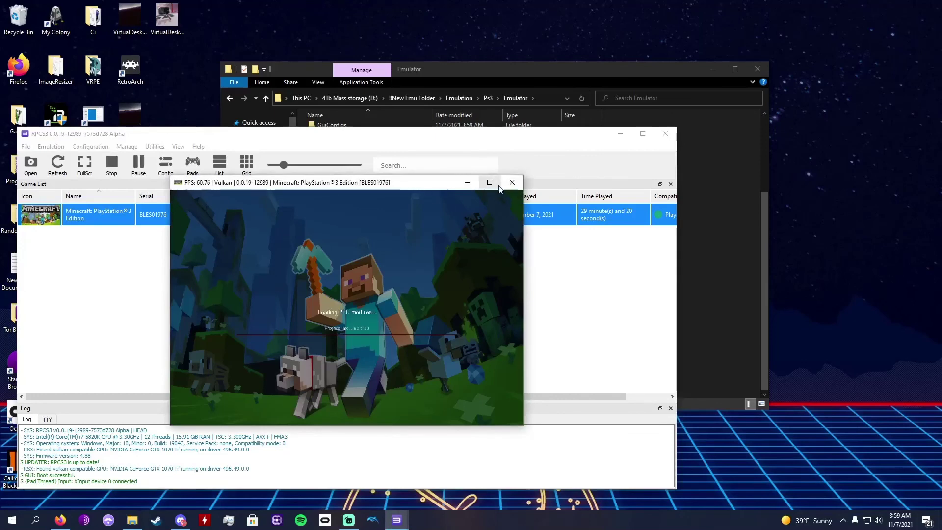
left_click(489, 182)
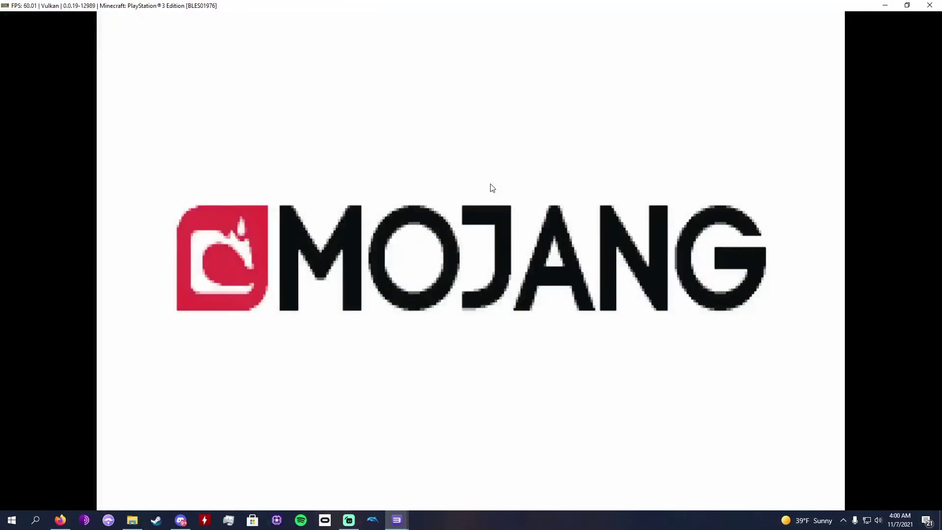
Enter Minecraft's main menu, try Play Game up to the offline notice, and return to the main menu.
key("Return")
key("Down")
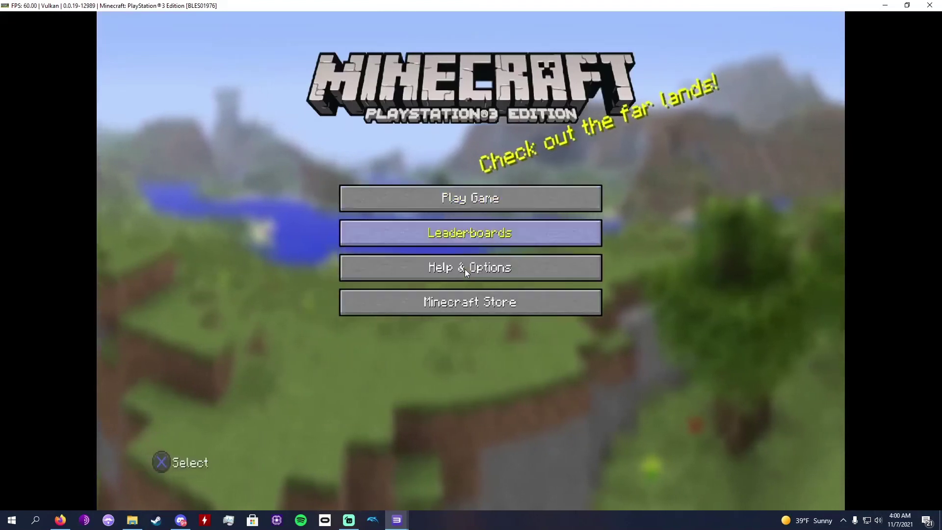
key("Down")
key("Up")
key("Return")
key("Down")
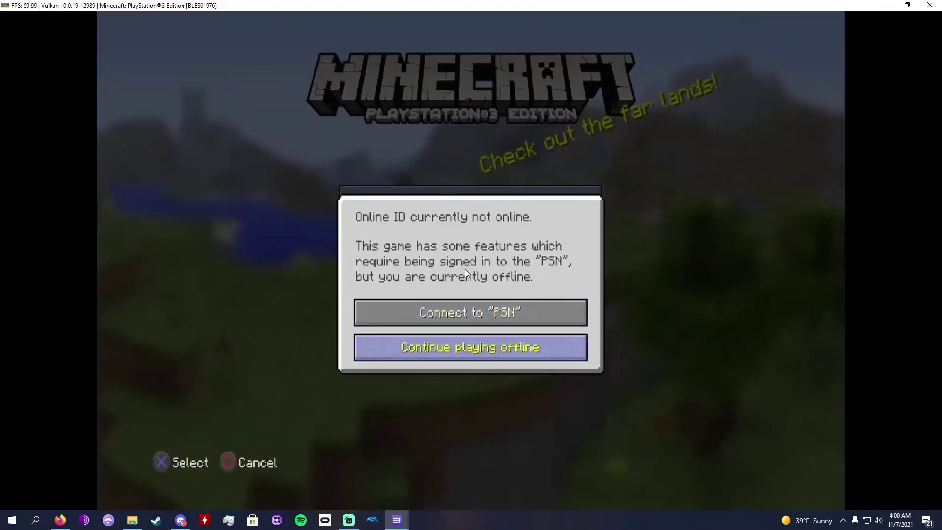
key("Up")
key("Down")
key("Return")
key("Escape")
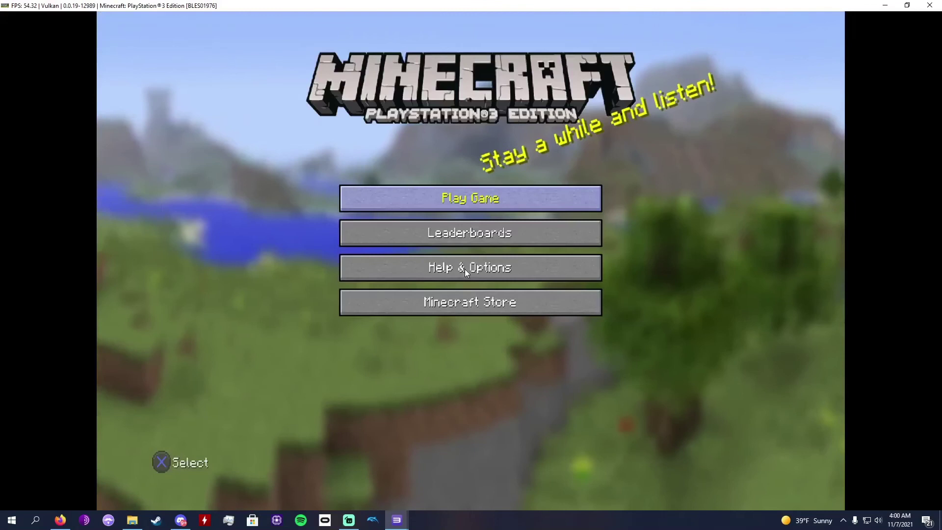
Choose Play Game, continue playing offline, and look through the entries of the Start Game world list.
key("Return")
key("Down")
key("Return")
key("Down")
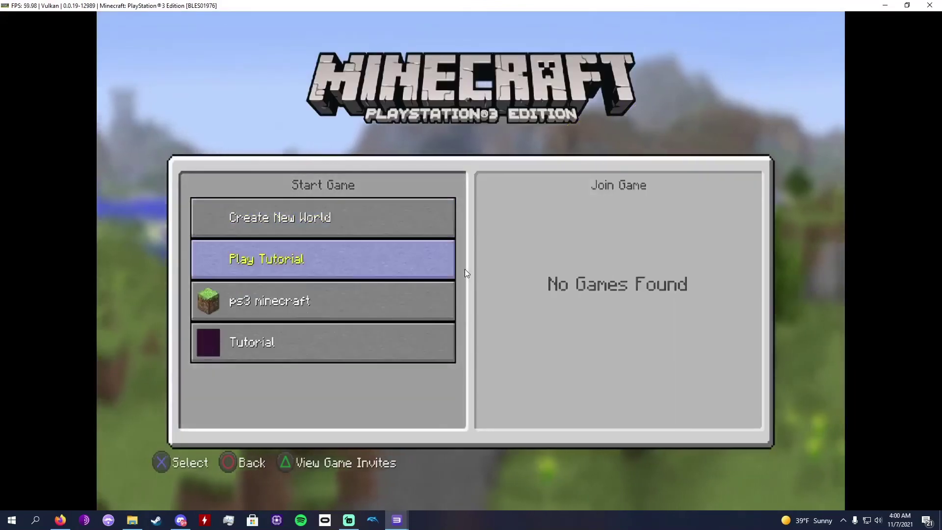
key("Down")
key("Down")
key("Up")
key("Up")
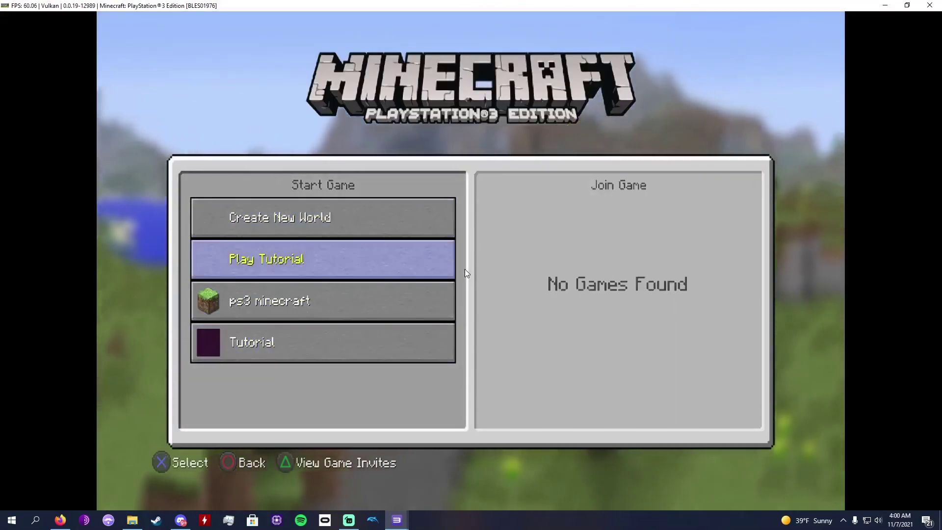
Go back from the world list to Minecraft's main menu and check its entries.
key("Escape")
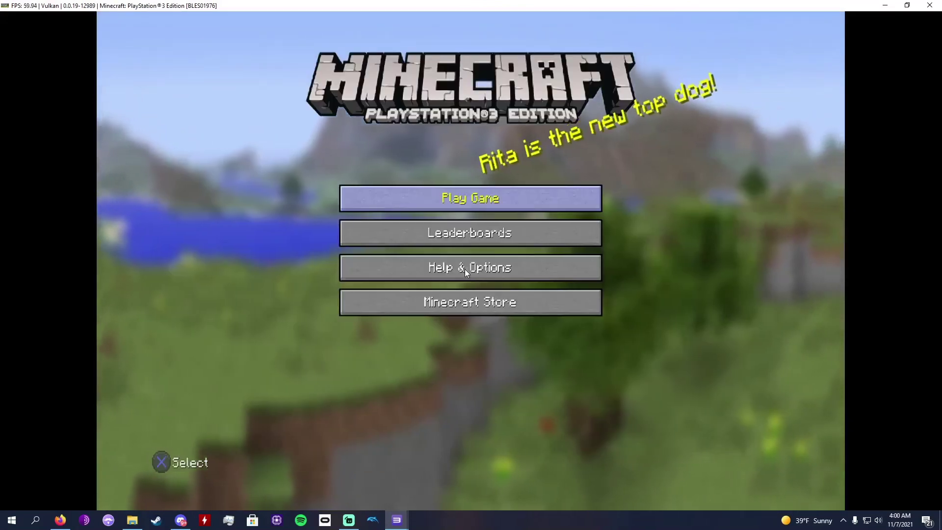
key("Down")
key("Down")
key("Up")
key("Up")
Exit the Minecraft game, confirming the exit, and switch to Streamlabs OBS.
left_click(935, 7)
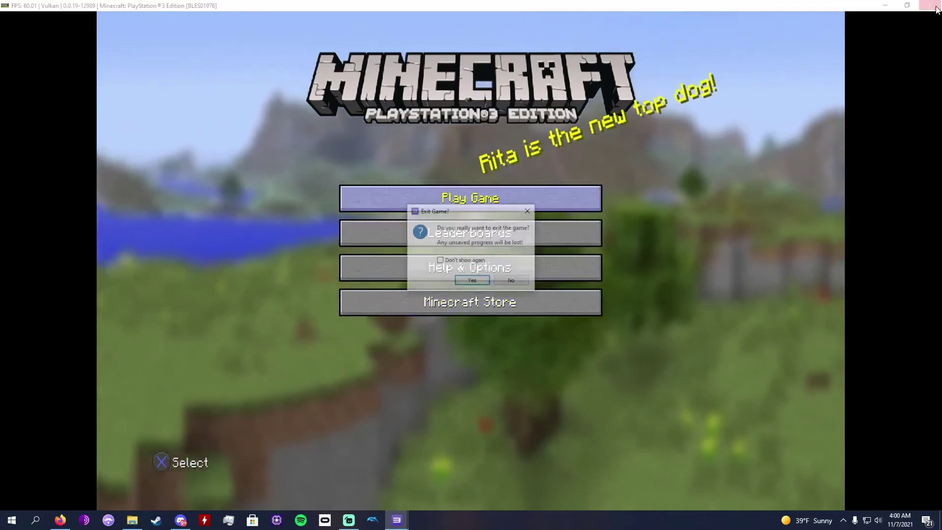
left_click(472, 281)
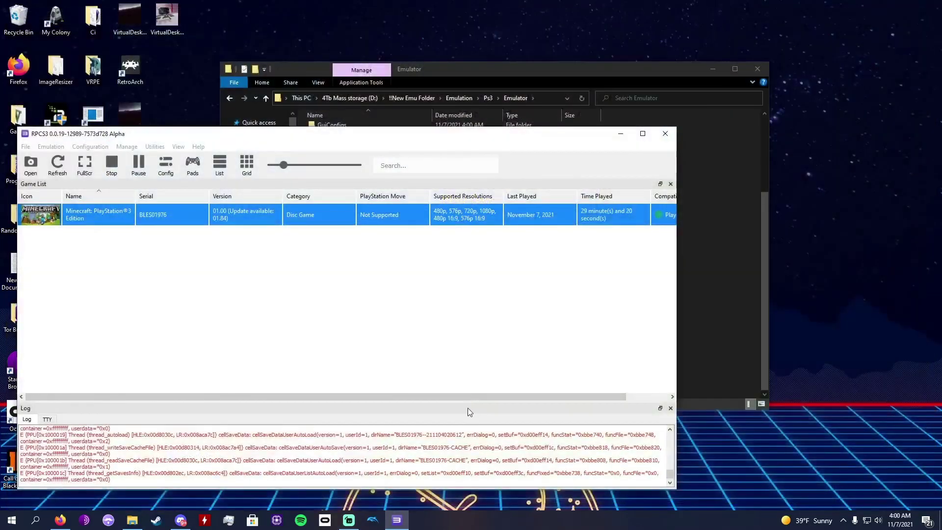
left_click(349, 520)
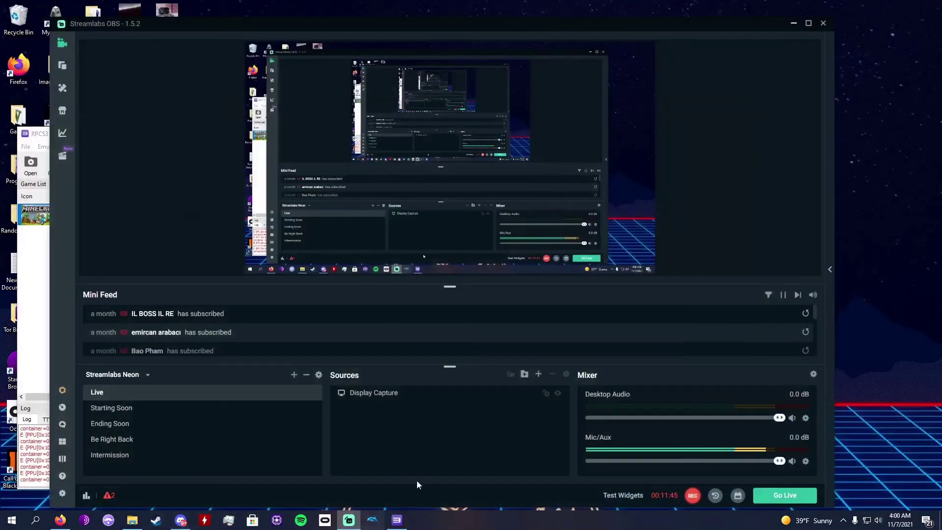